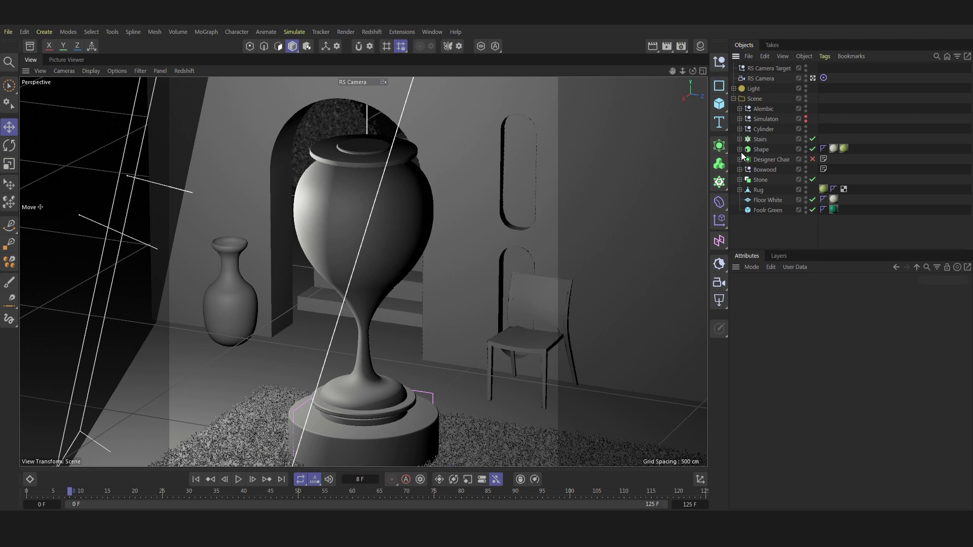
Step: Select the Simulaton null and start a new, empty scene to hold it
click(759, 121)
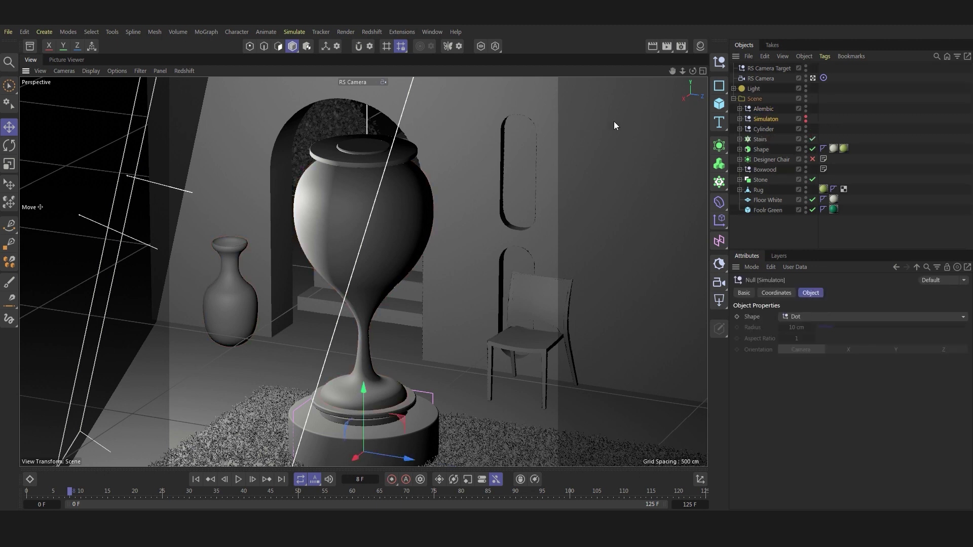
key(ctrl+n)
Step: Paste the Simulaton null, then isolate its inner Spline null alone in a fresh scene
key(ctrl+v)
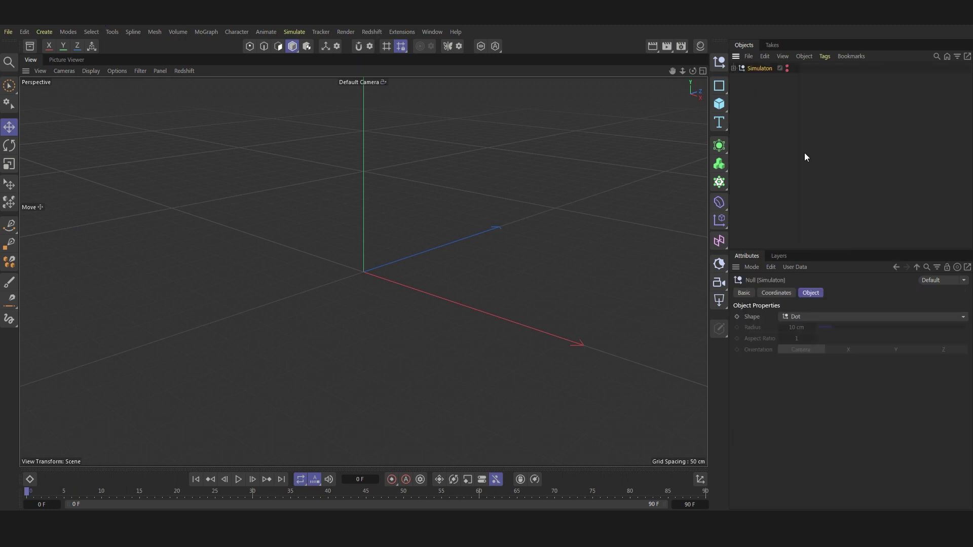
click(734, 68)
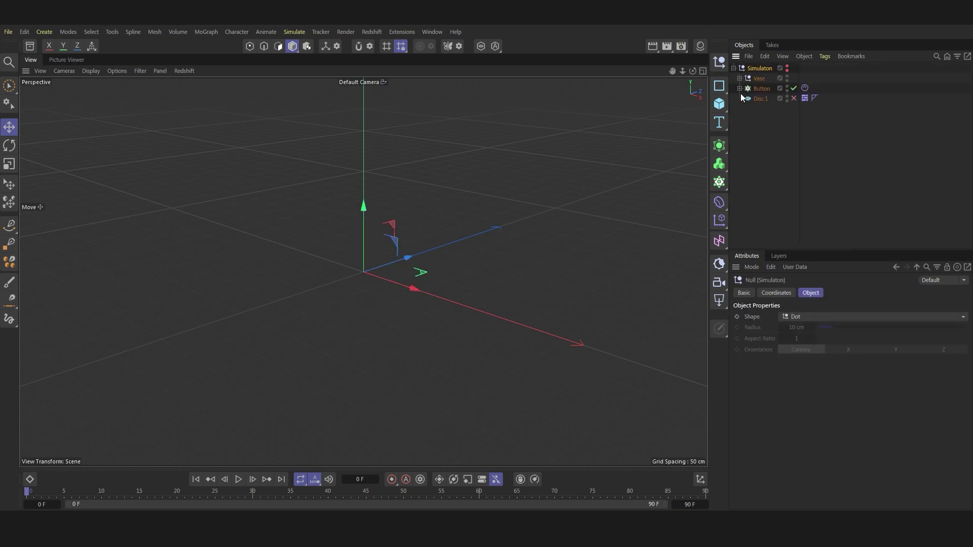
click(740, 88)
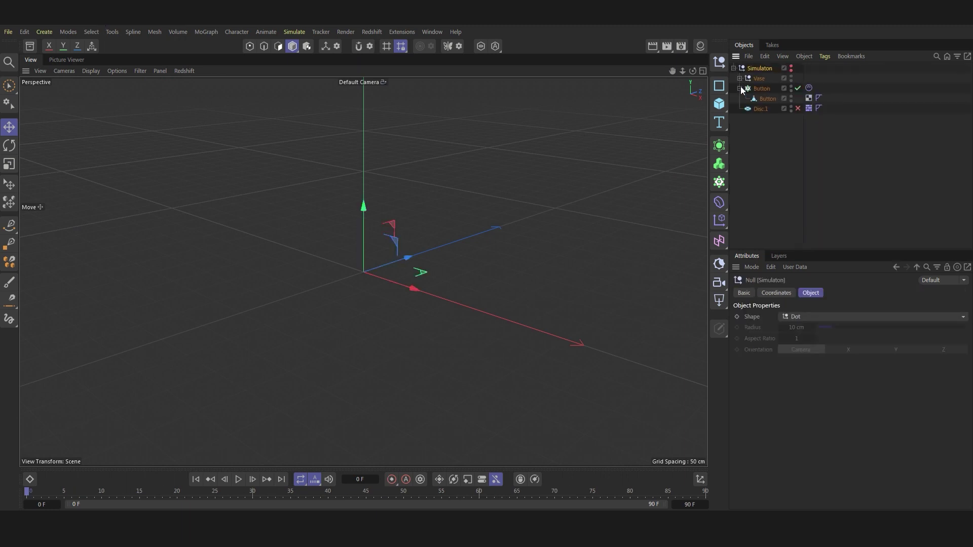
click(740, 78)
click(745, 109)
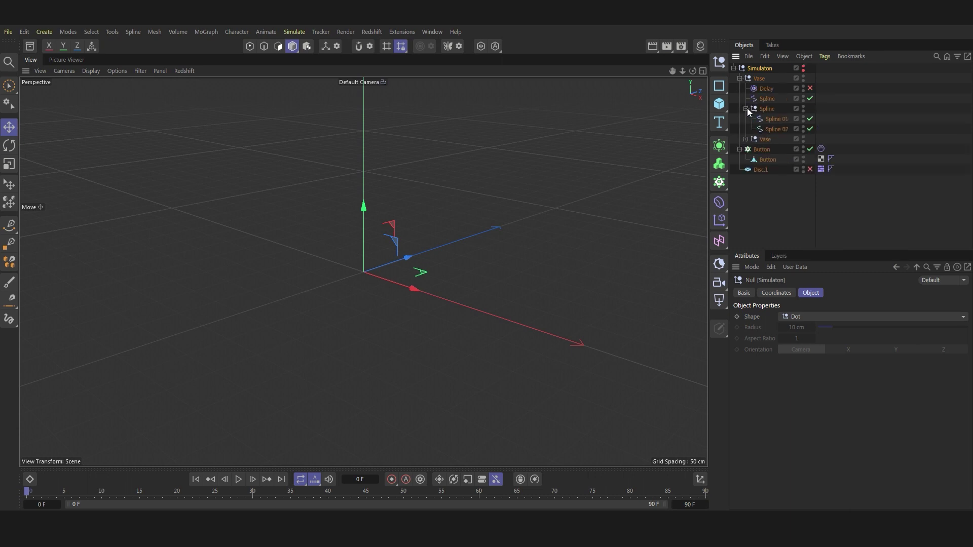
click(776, 110)
key(ctrl+v)
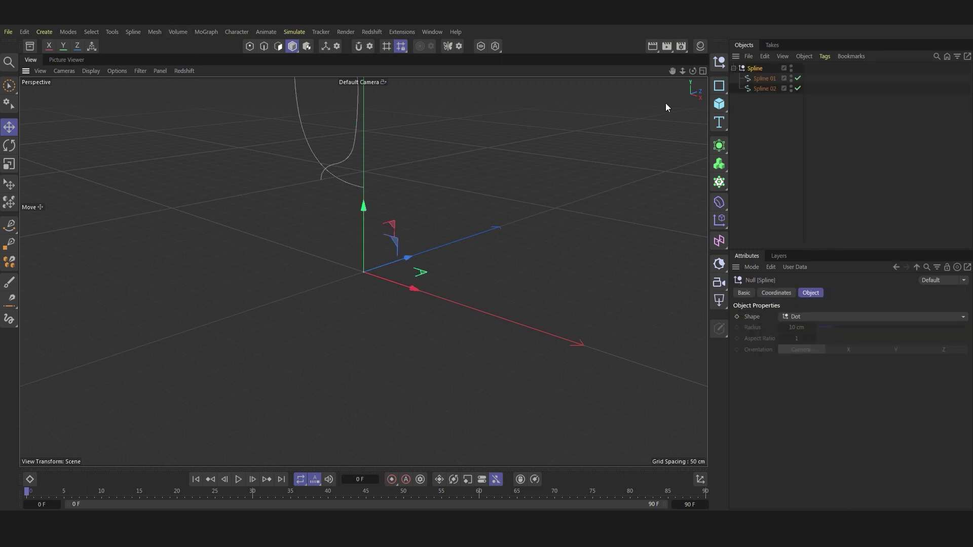
Step: Zoom and orbit the view to frame the Spline 01 and Spline 02 curves
scroll(393, 315, down, 3)
scroll(393, 315, down, 3)
scroll(400, 206, down, 2)
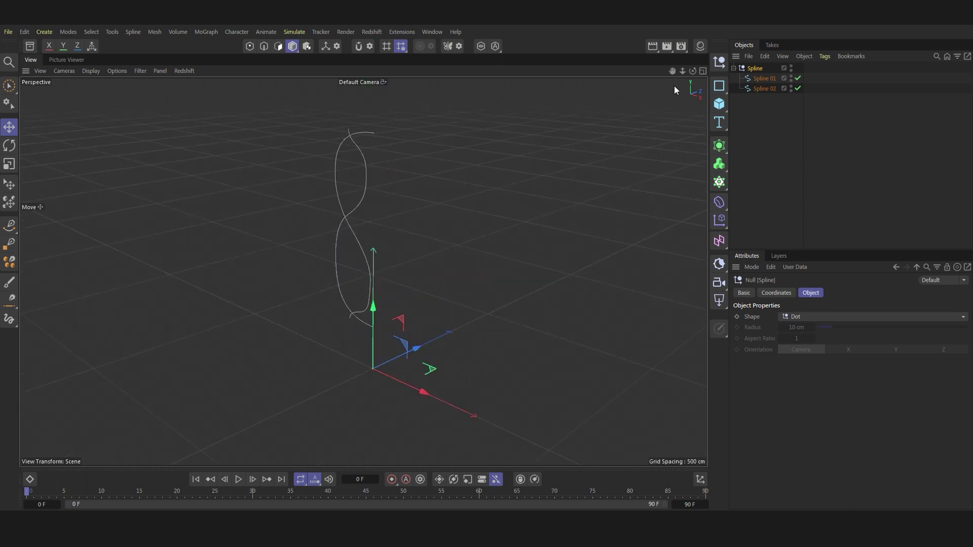
alt+drag(674, 90, 335, 223)
scroll(336, 223, up, 3)
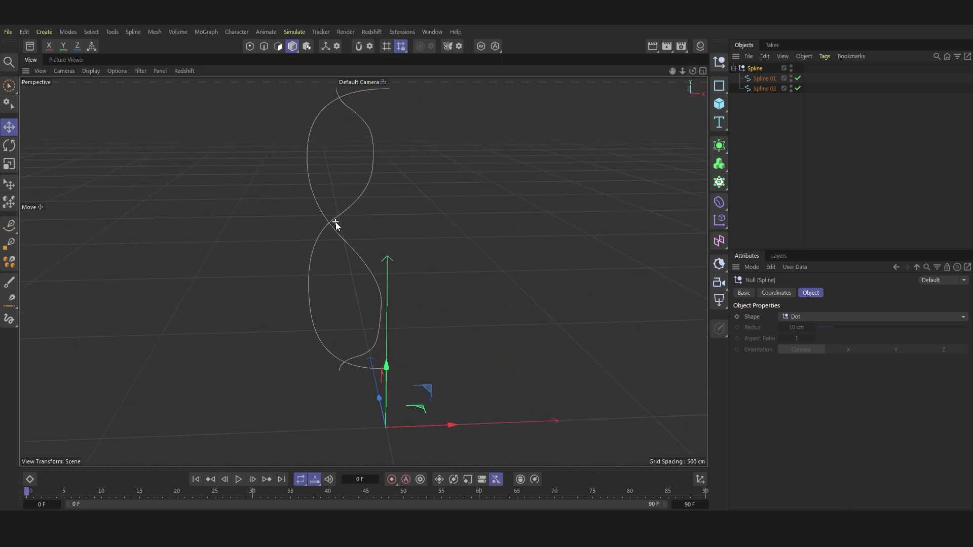
Step: Hide Spline 01 to inspect Spline 02's curve, then make Spline 01 visible again
click(771, 108)
click(798, 78)
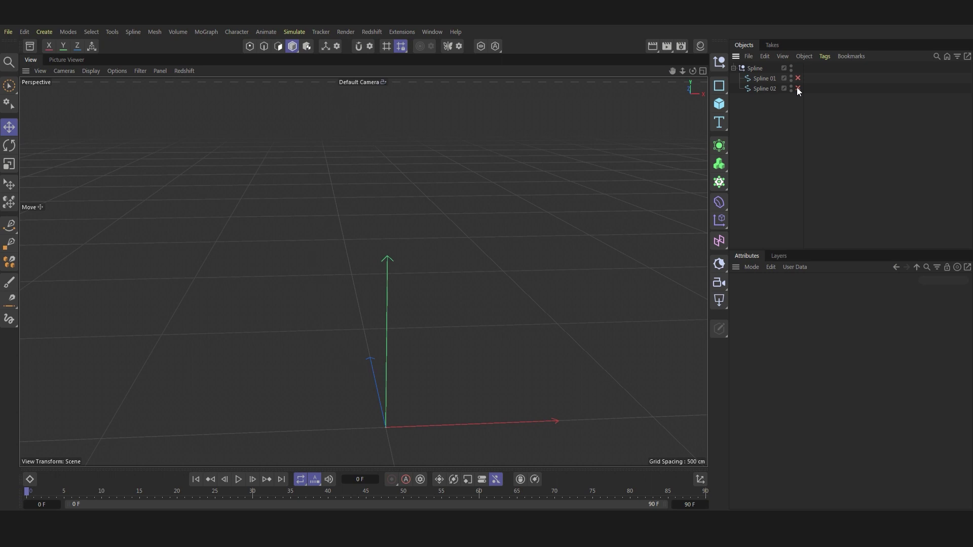
click(797, 88)
click(766, 90)
click(250, 46)
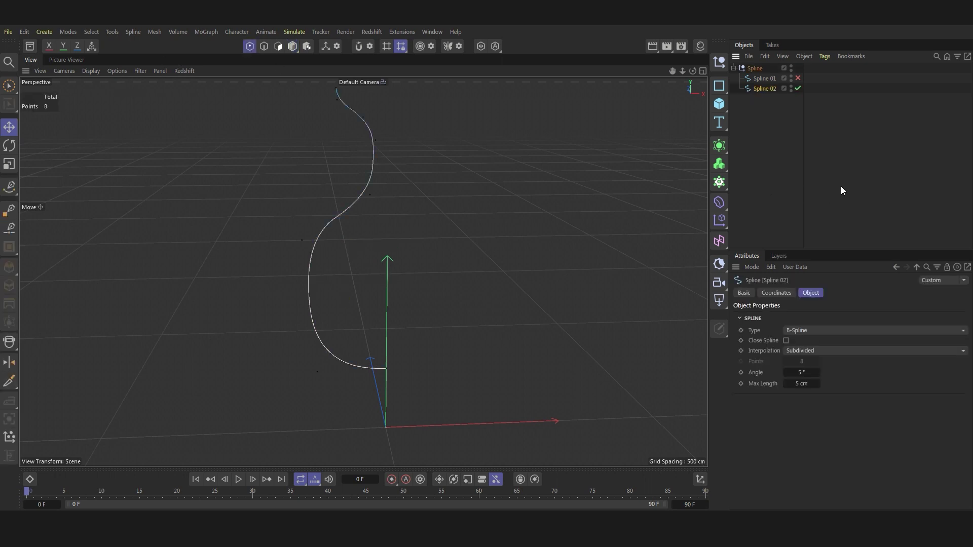
click(815, 195)
click(767, 88)
click(765, 78)
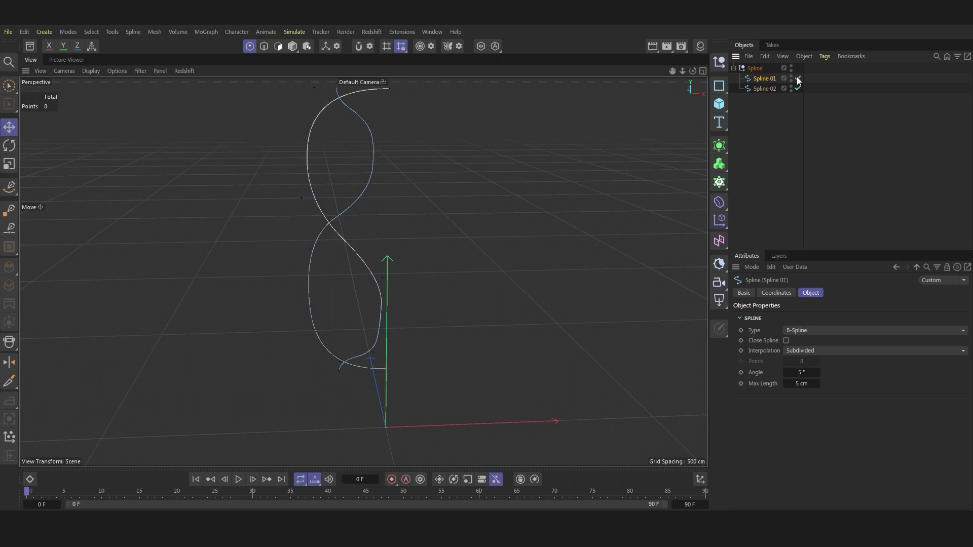
Step: Collapse the Spline null and nest it inside a new Null object
click(758, 71)
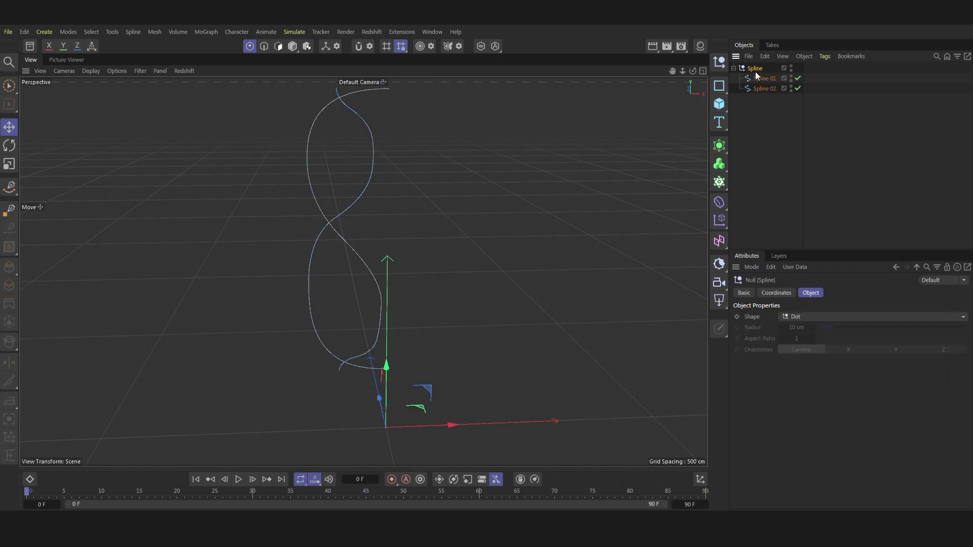
click(725, 169)
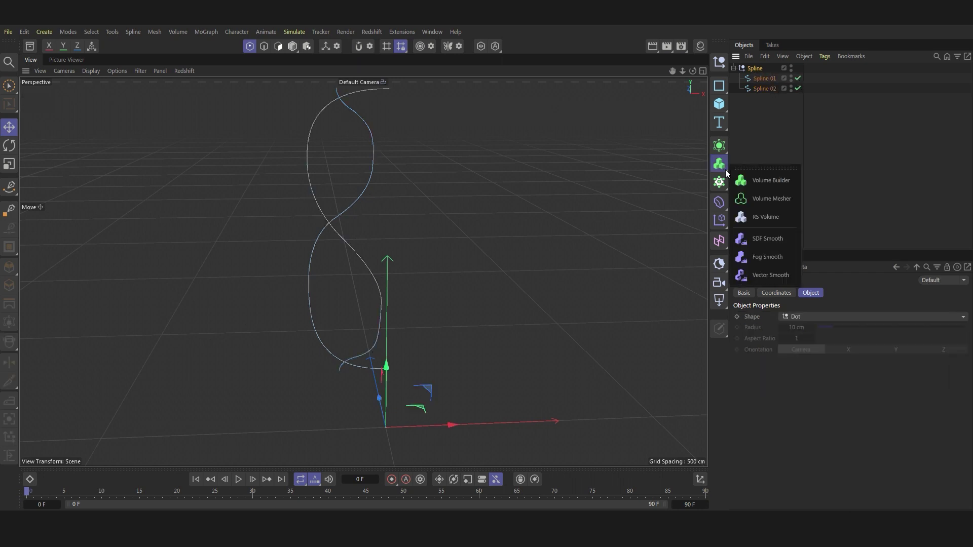
click(733, 68)
click(719, 61)
drag(755, 79, 754, 69)
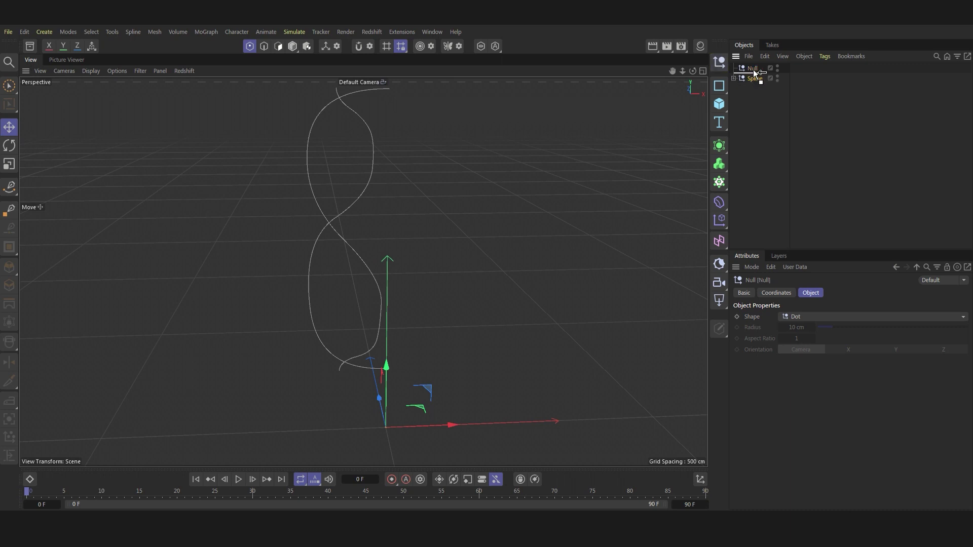
click(754, 95)
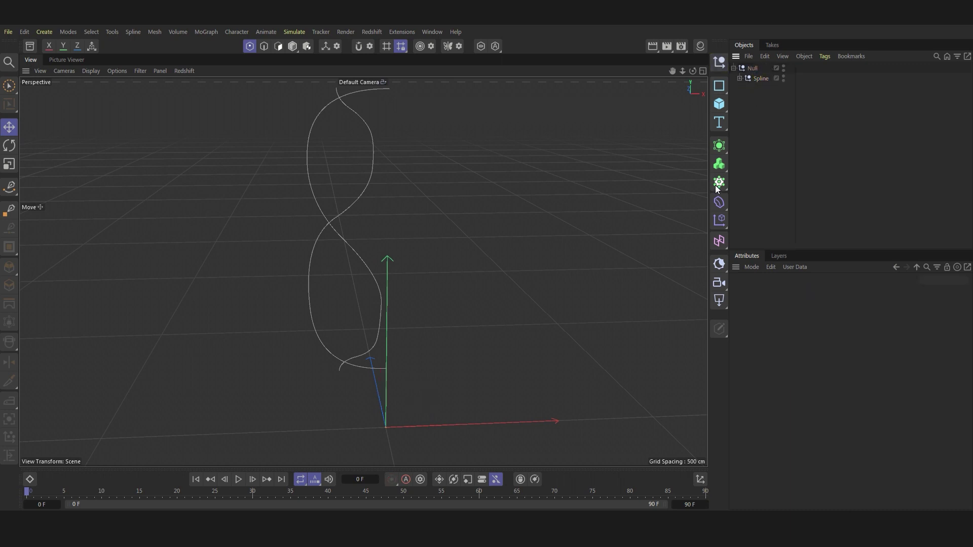
Step: Add a Lathe generator and place it inside the Null below Spline
click(719, 146)
click(850, 189)
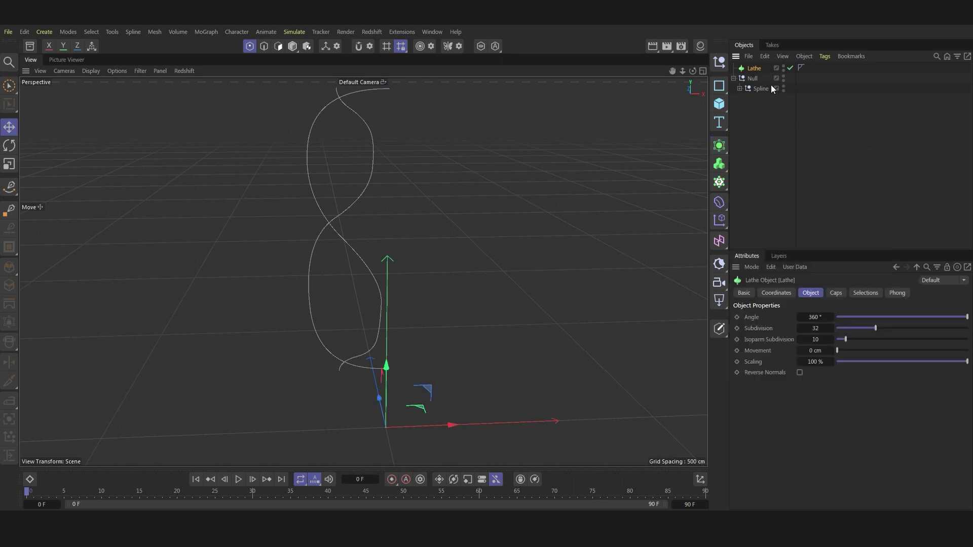
drag(768, 94, 768, 96)
Step: Add a MoGraph MoSpline and nest it under the Lathe
click(212, 35)
mouse_move(218, 51)
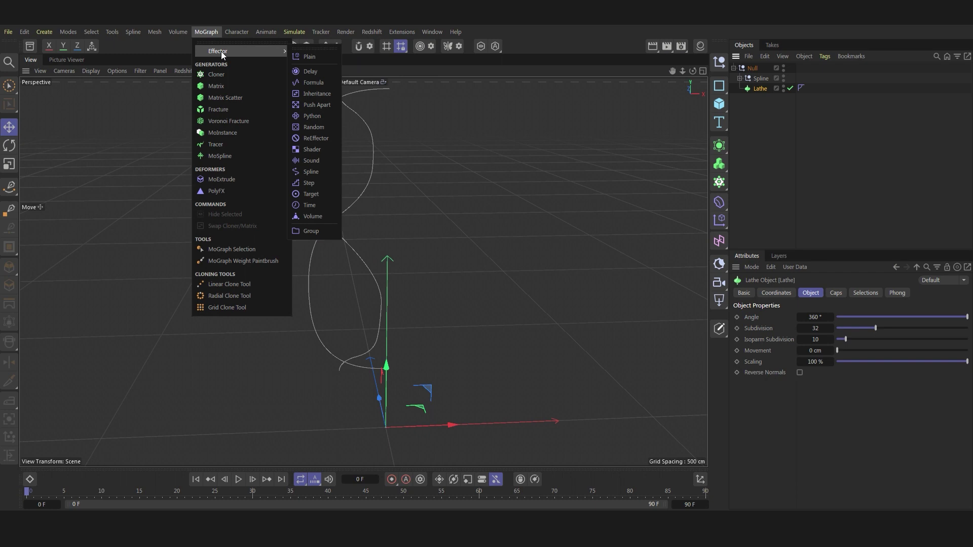
click(220, 155)
drag(760, 69, 765, 102)
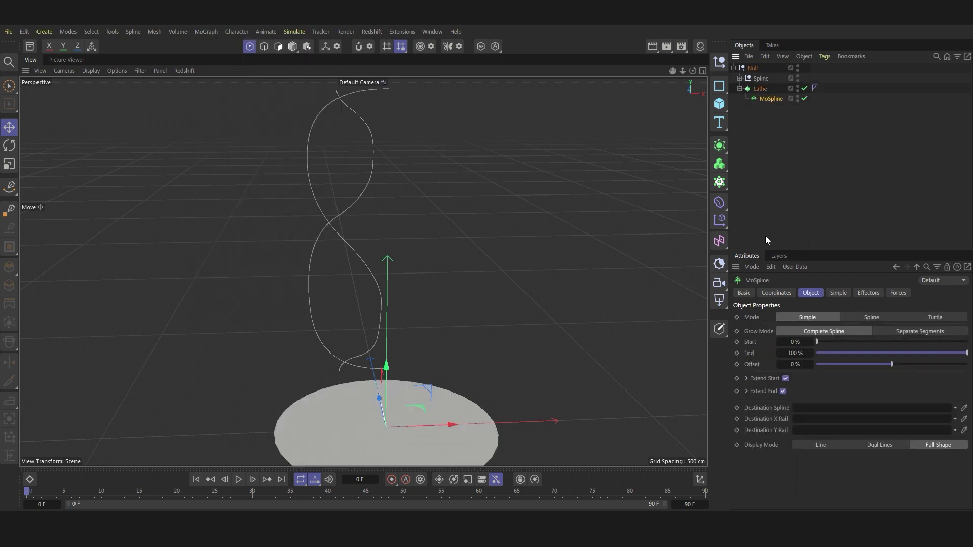
Step: Set the MoSpline to Spline mode with Spline 02 as its Source Spline
click(837, 293)
click(866, 293)
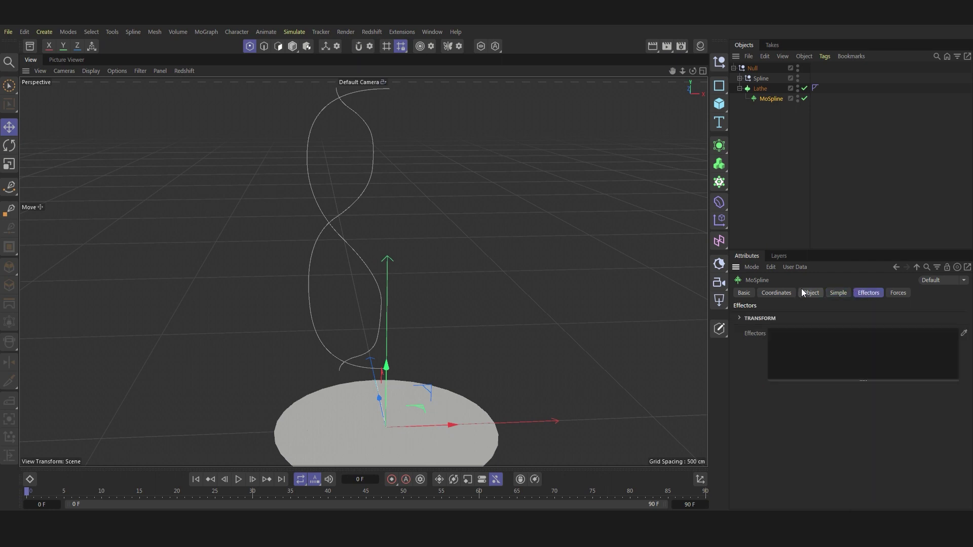
click(805, 292)
click(866, 319)
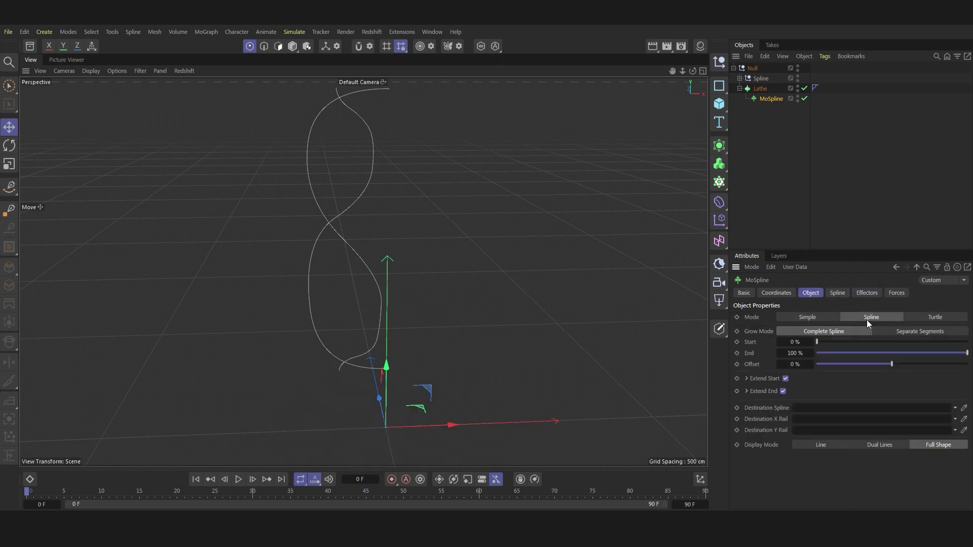
click(740, 78)
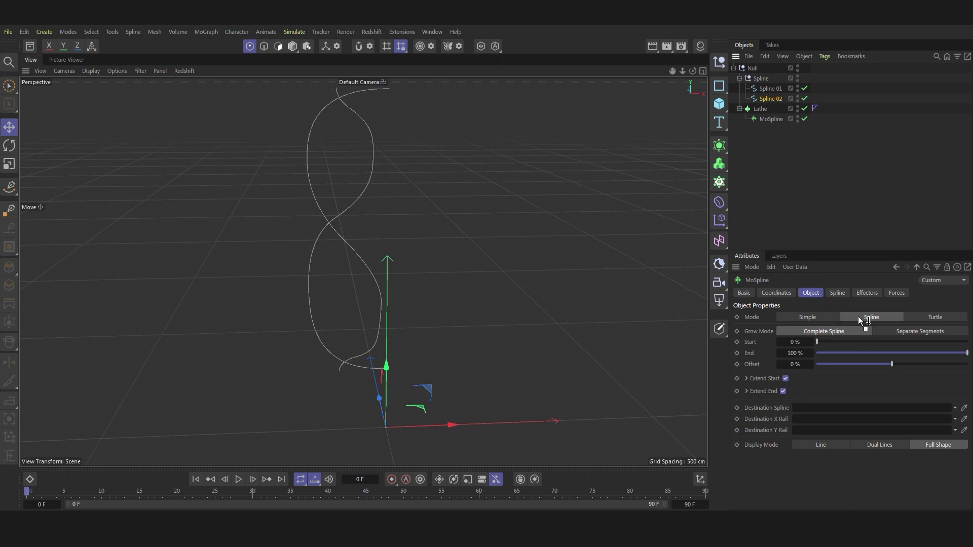
click(837, 293)
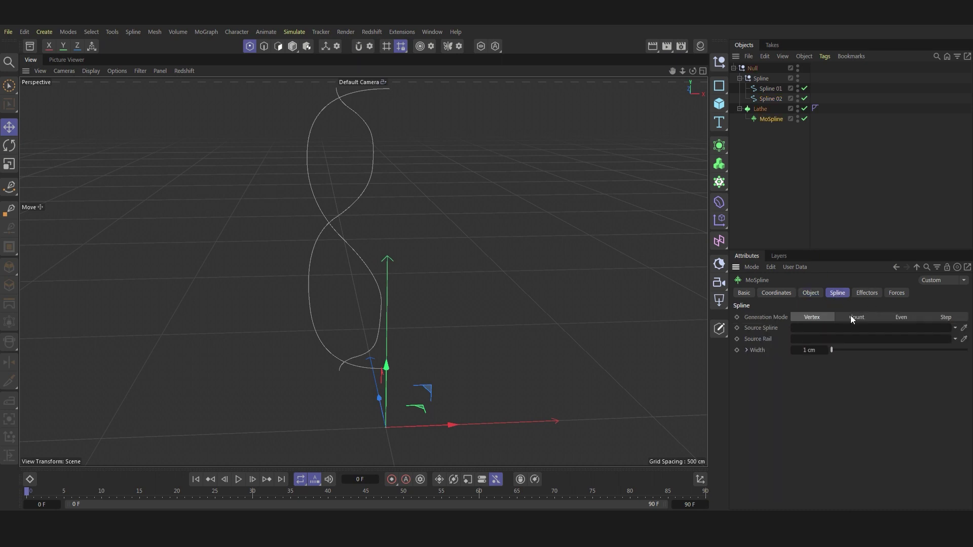
drag(774, 98, 820, 330)
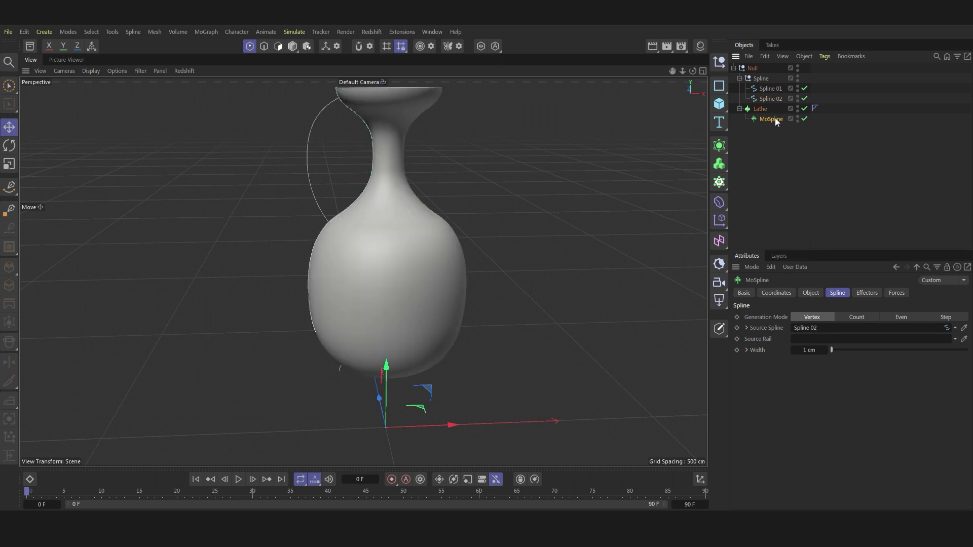
click(207, 32)
mouse_move(228, 50)
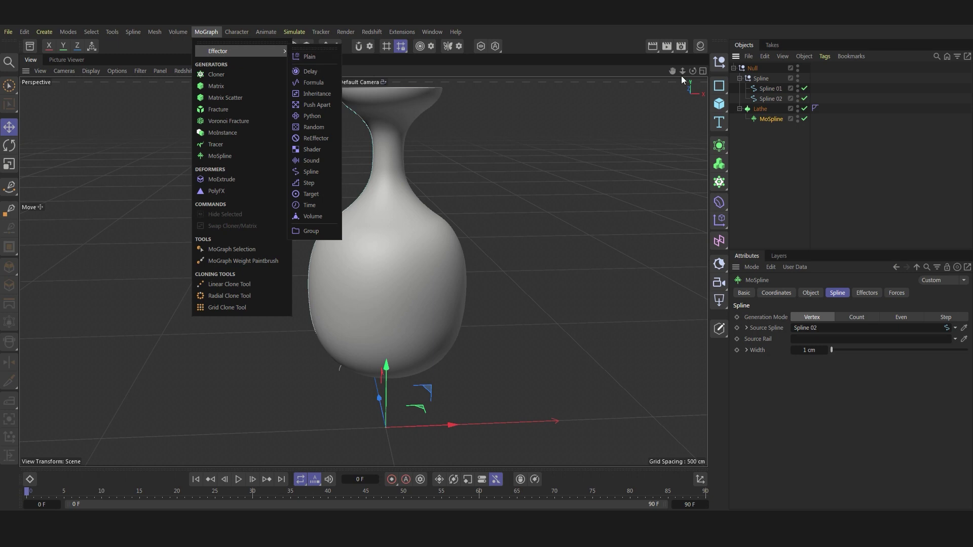
Step: Add a Spline effector linked to Spline 01 and scrub Strength to preview the morph
key(Escape)
alt+drag(395, 243, 363, 272)
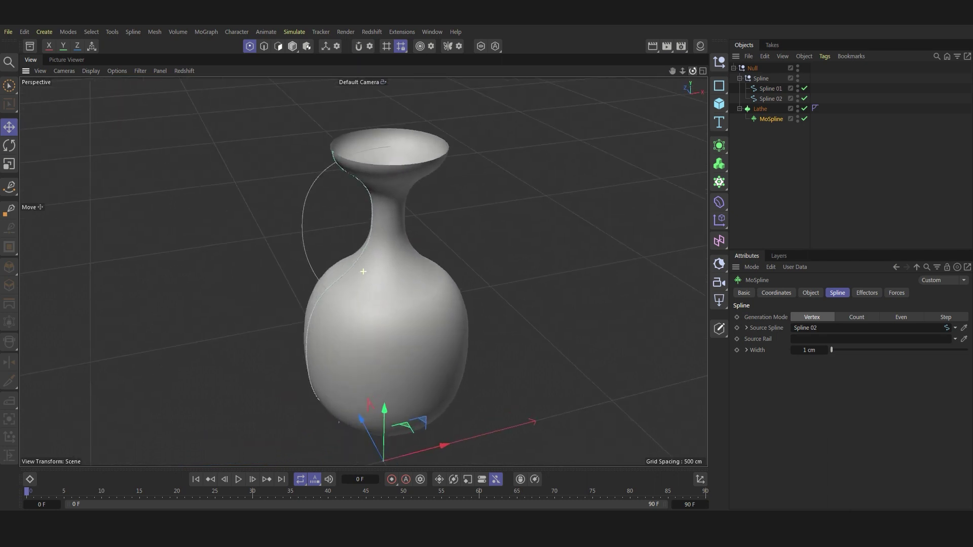
click(292, 33)
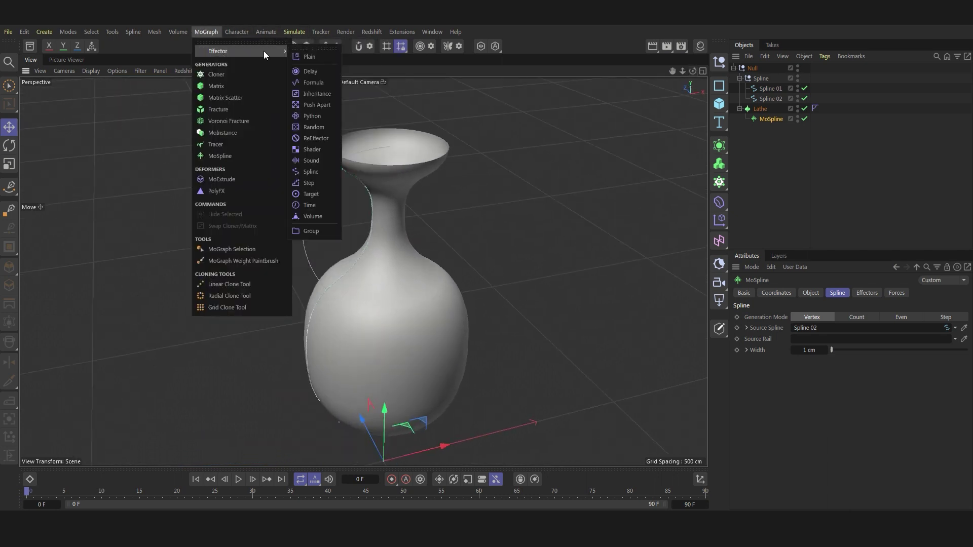
click(310, 172)
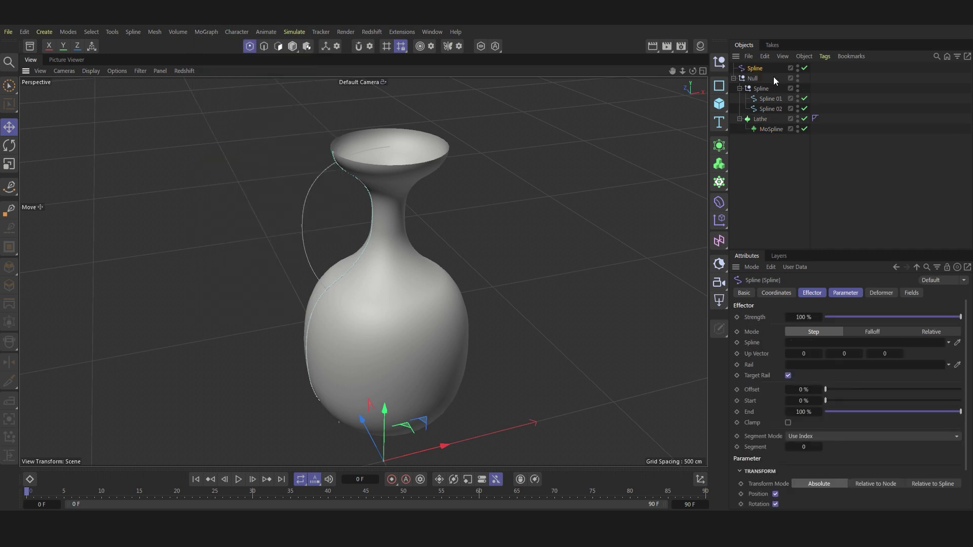
drag(768, 99, 803, 342)
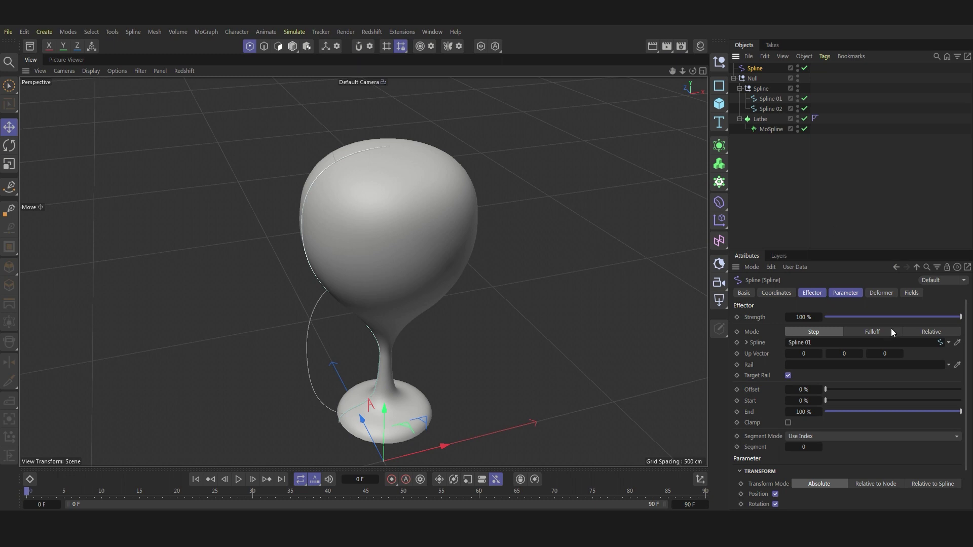
drag(935, 318, 778, 332)
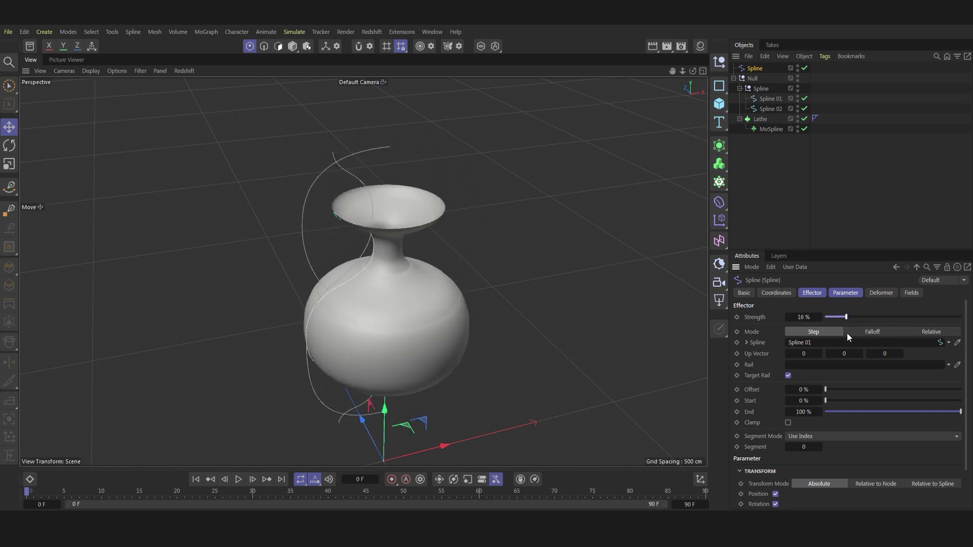
Step: Test the effector's Falloff and Relative modes, then return it to Step mode at 0% strength
click(868, 331)
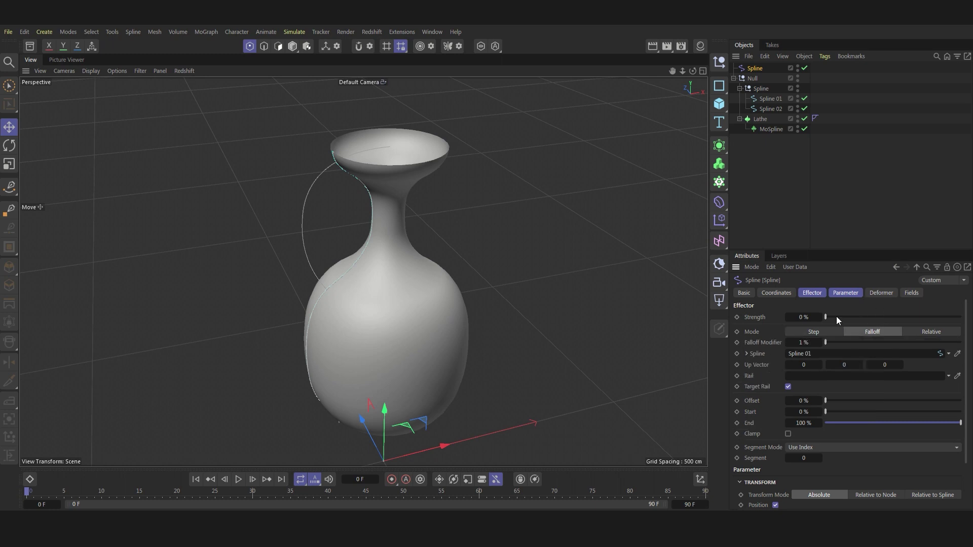
mouse_move(836, 316)
mouse_down()
mouse_move(937, 332)
mouse_move(810, 325)
mouse_move(952, 332)
mouse_move(774, 324)
mouse_move(960, 317)
mouse_move(920, 335)
mouse_move(818, 336)
mouse_move(968, 335)
mouse_up()
click(942, 333)
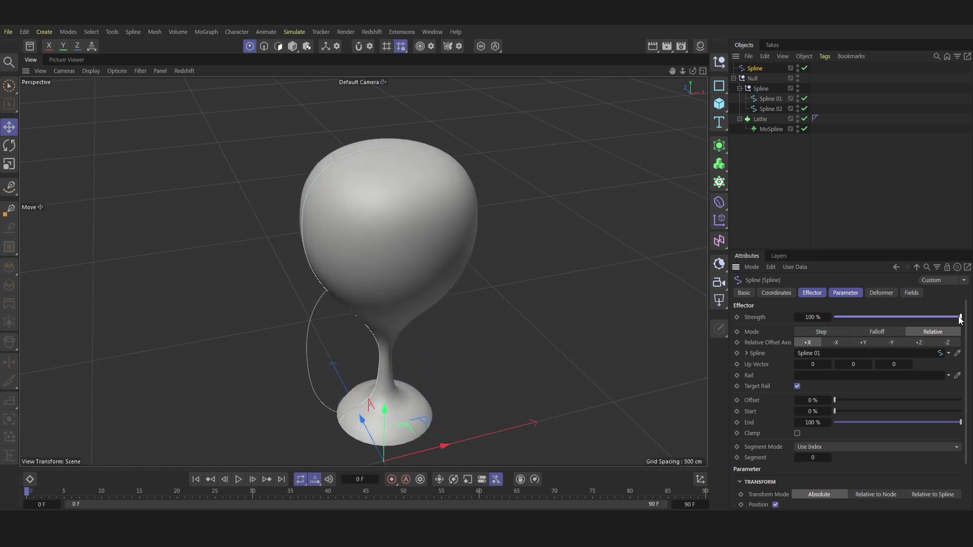
click(819, 333)
drag(833, 316, 758, 317)
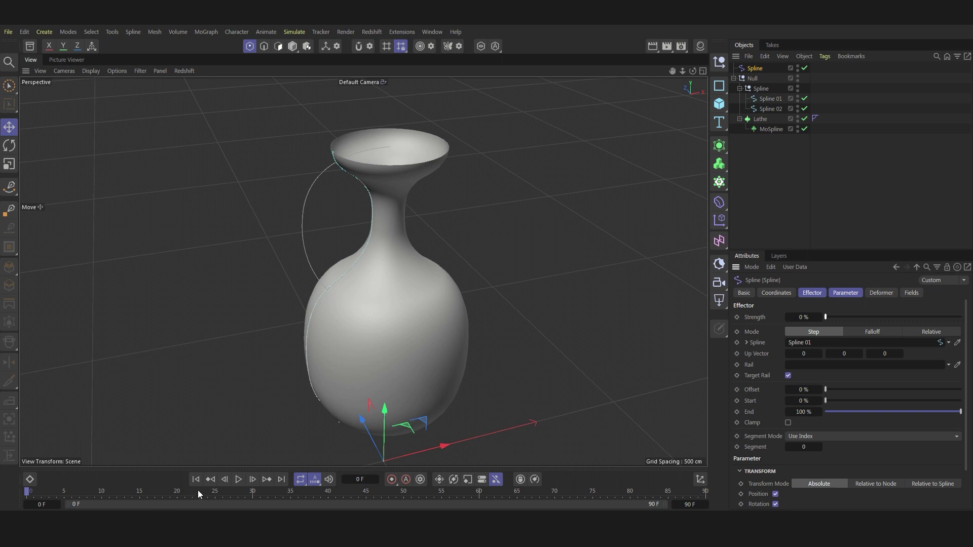
Step: Keyframe the Spline effector's Strength between 0% and 100% and play the morph animation
click(216, 491)
drag(921, 317, 963, 317)
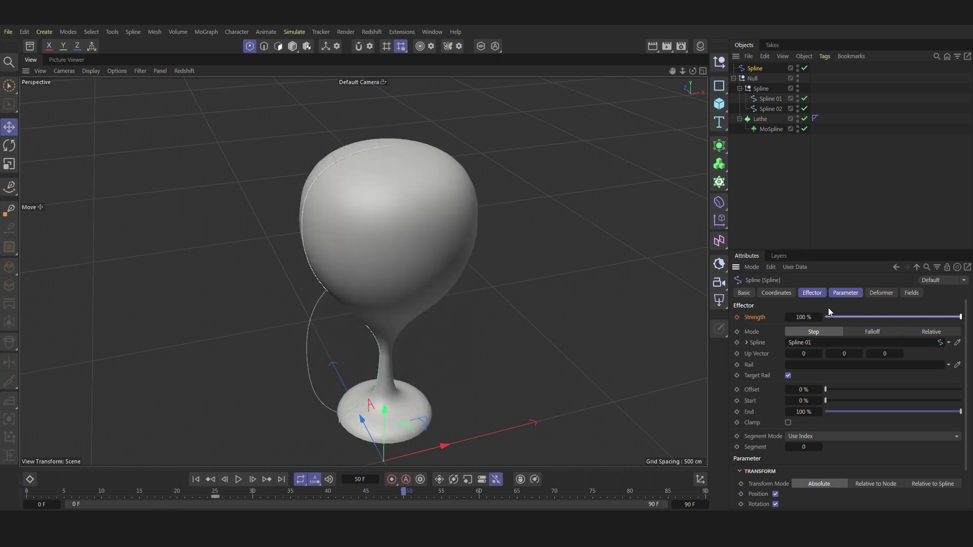
click(216, 493)
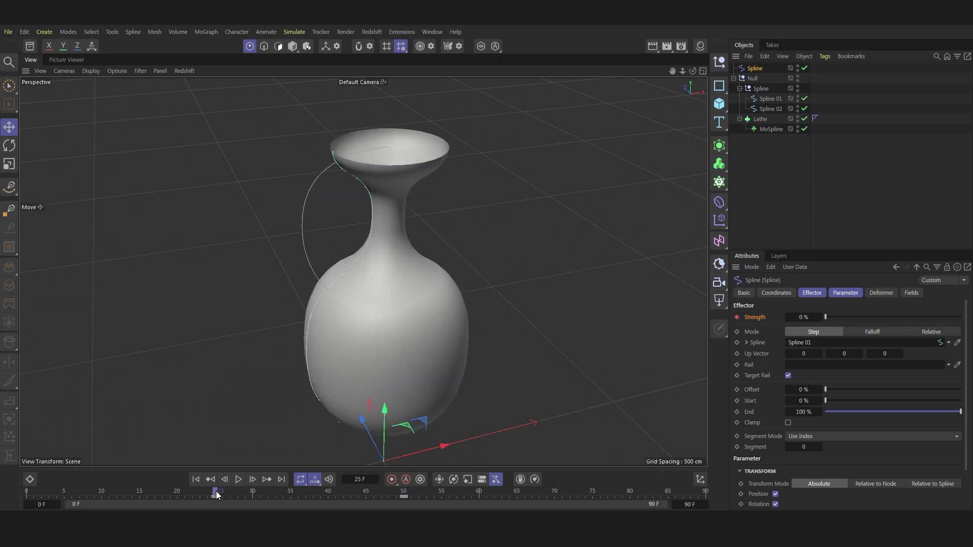
drag(842, 317, 963, 318)
click(737, 318)
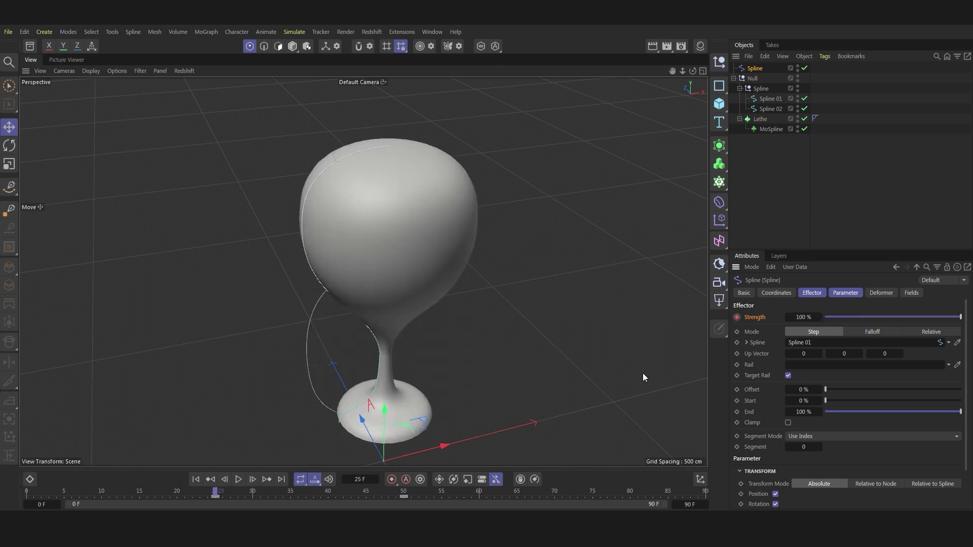
click(406, 491)
drag(856, 317, 718, 312)
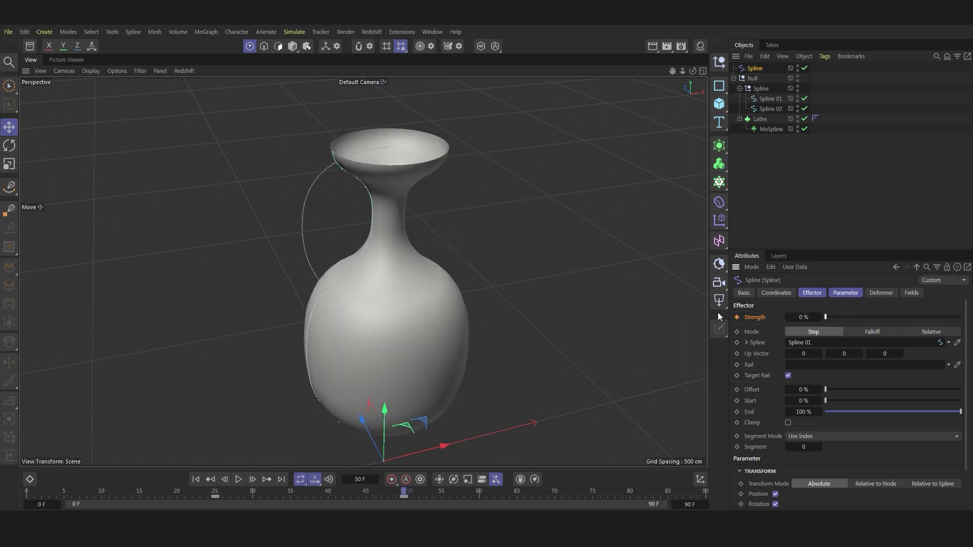
click(199, 482)
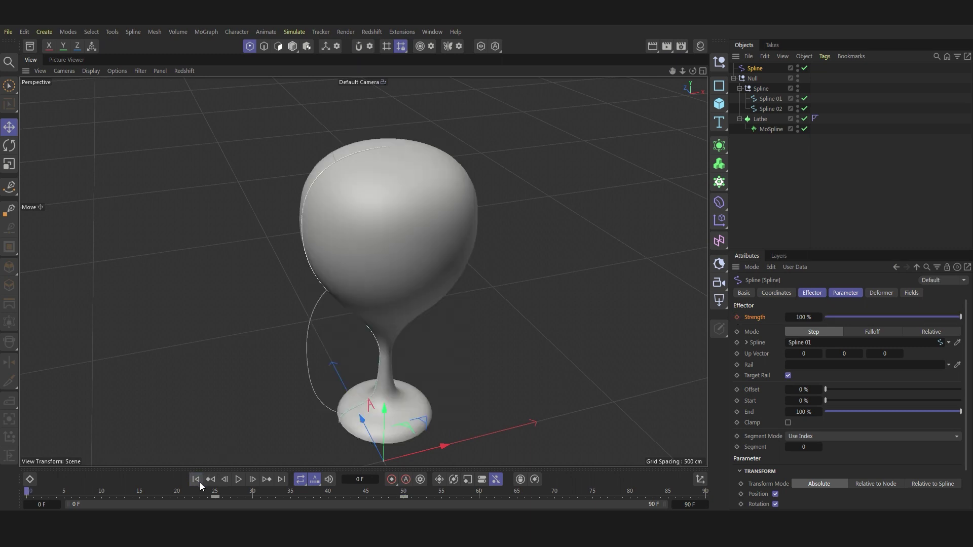
click(238, 480)
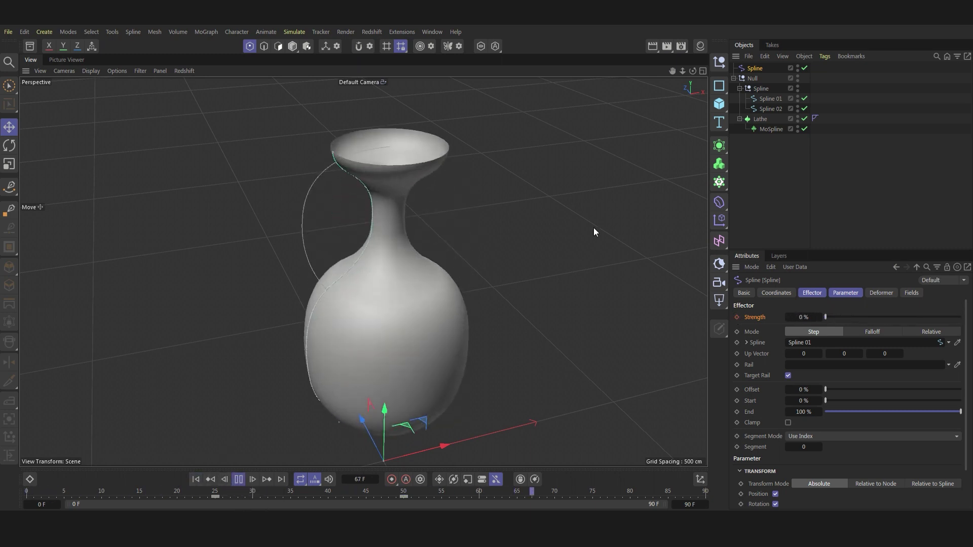
Step: Move the Spline effector under the Null and collapse the Spline group
drag(753, 69, 761, 78)
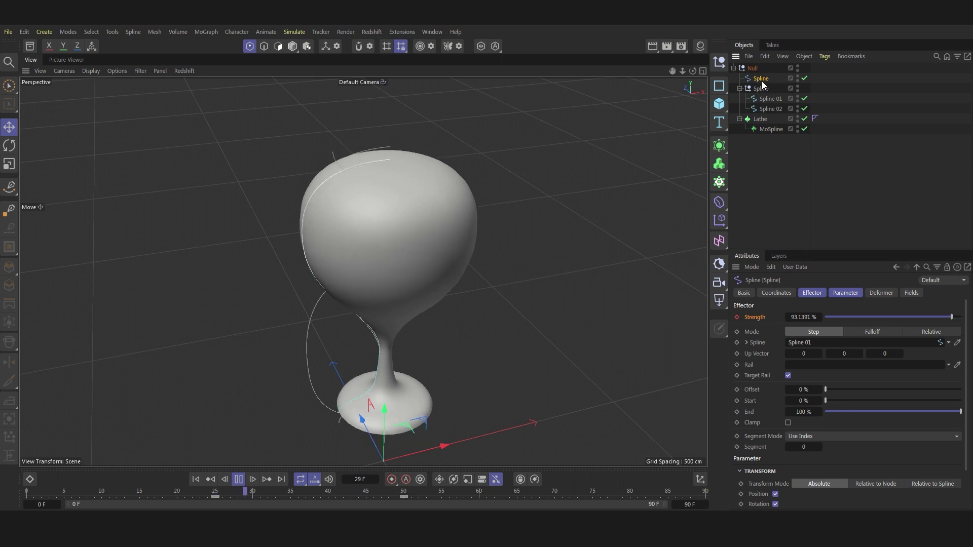
click(739, 88)
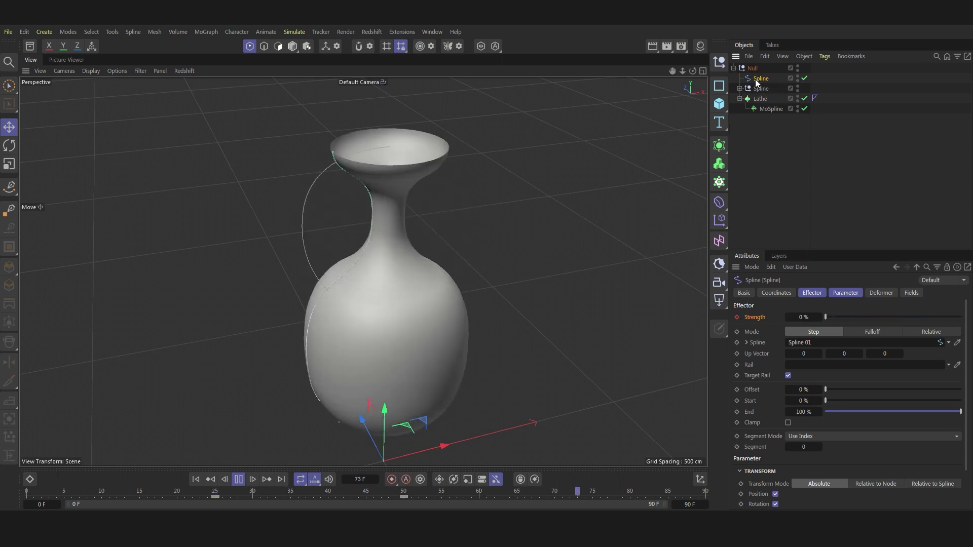
click(718, 204)
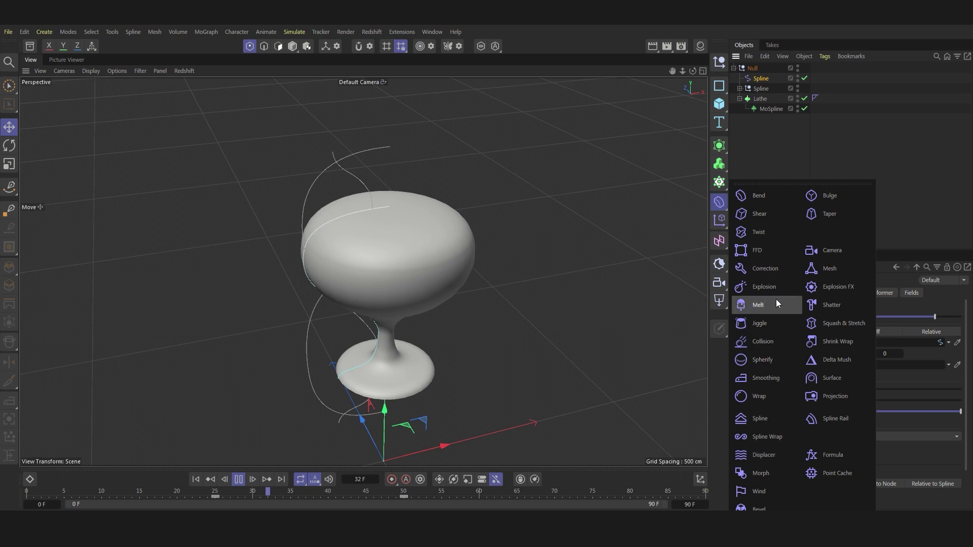
Step: Add a Delay effector in Spring mode at 68% strength, deforming by Point
click(719, 219)
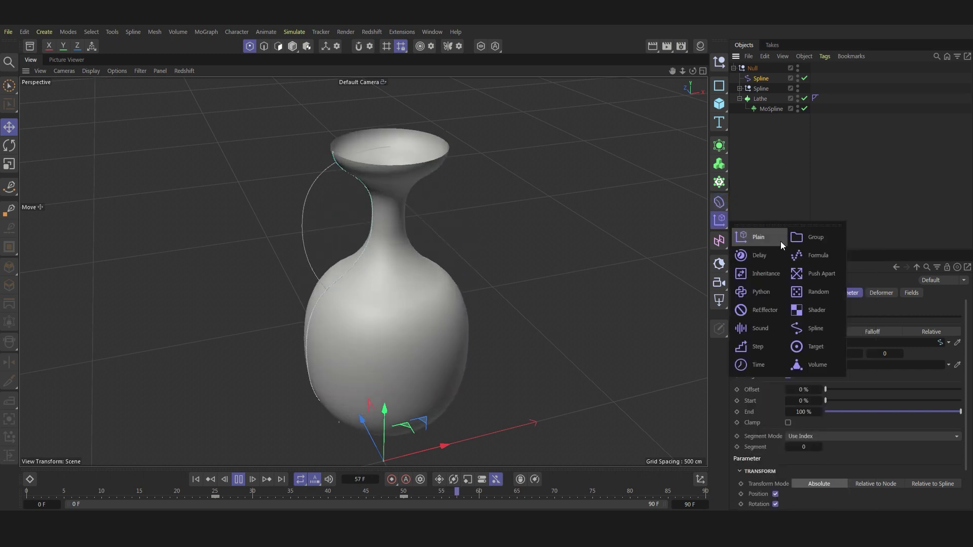
click(758, 255)
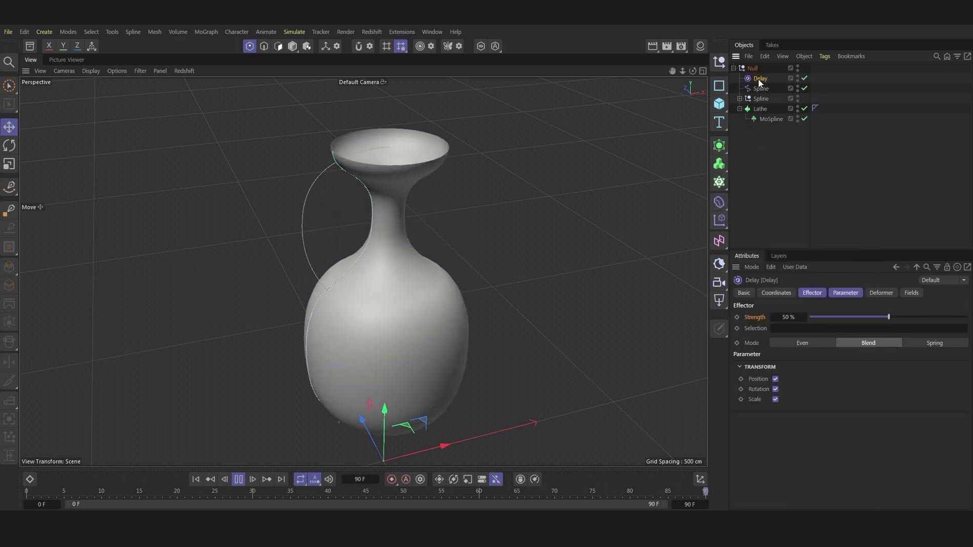
click(923, 344)
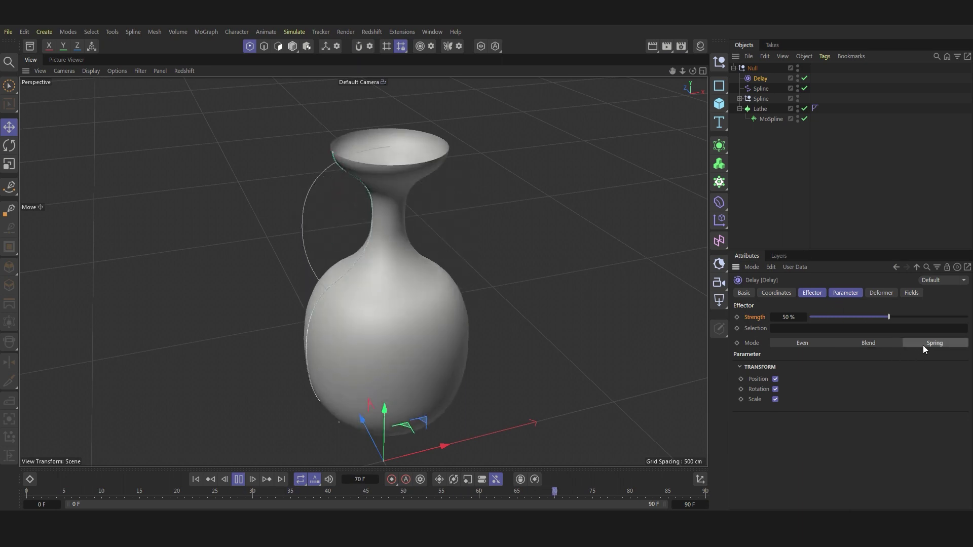
drag(889, 316, 919, 317)
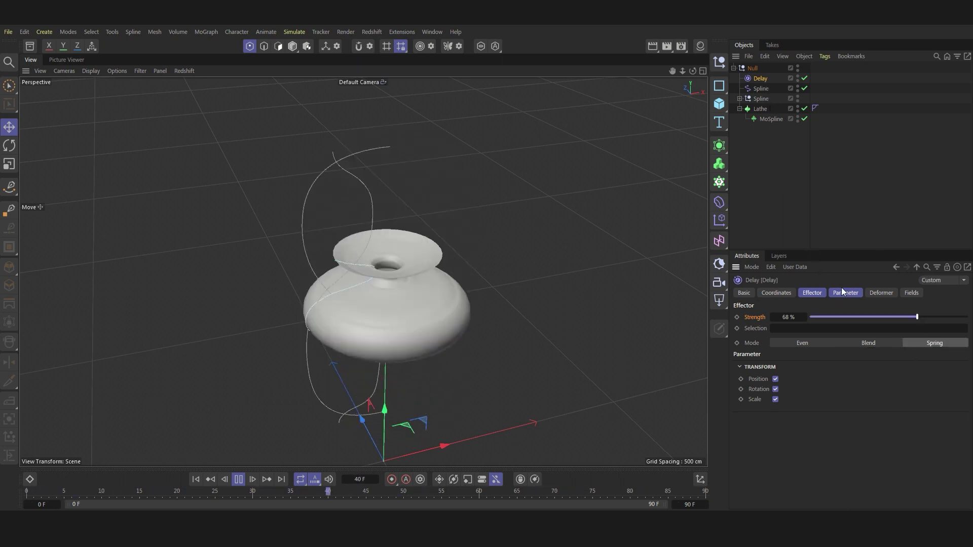
click(880, 292)
click(893, 317)
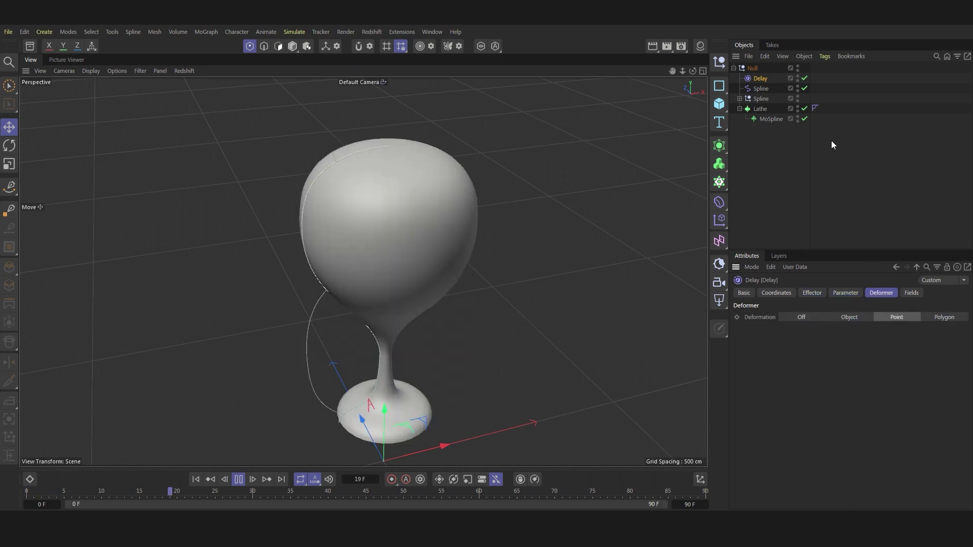
Step: Switch the Spline effector's morph to Relative mode
click(758, 92)
click(813, 293)
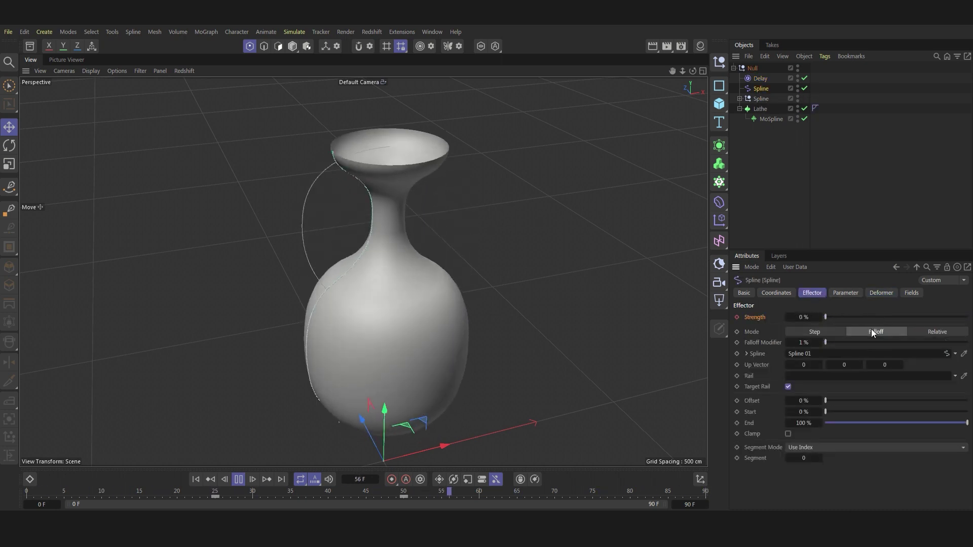
drag(834, 315, 944, 333)
click(944, 333)
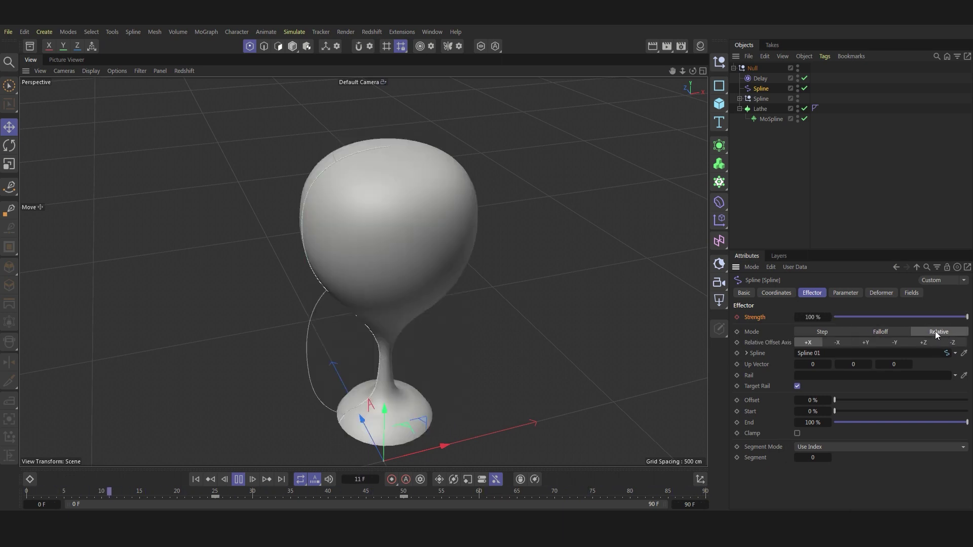
Step: Set the Spline effector's Relative Offset Axis to -Y and stop playback at frame 82
click(779, 80)
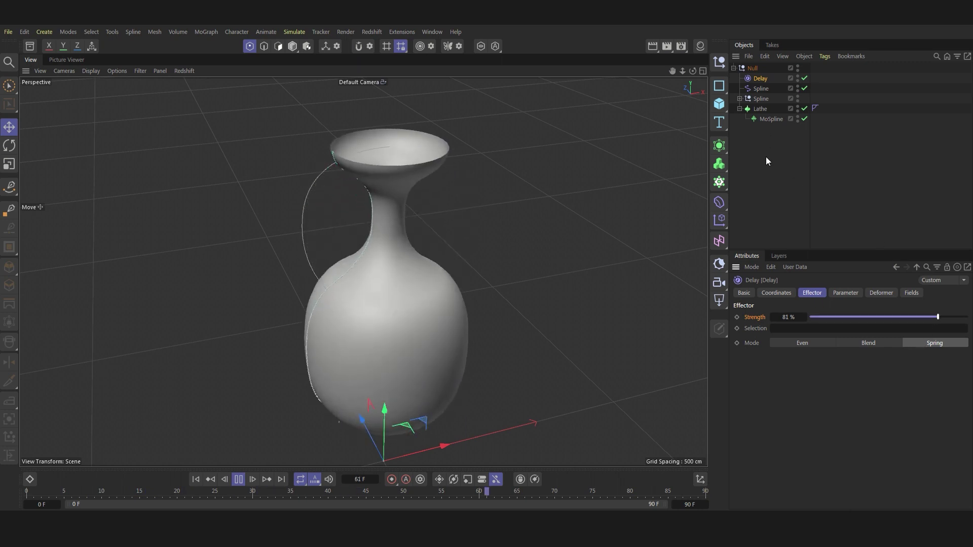
click(762, 88)
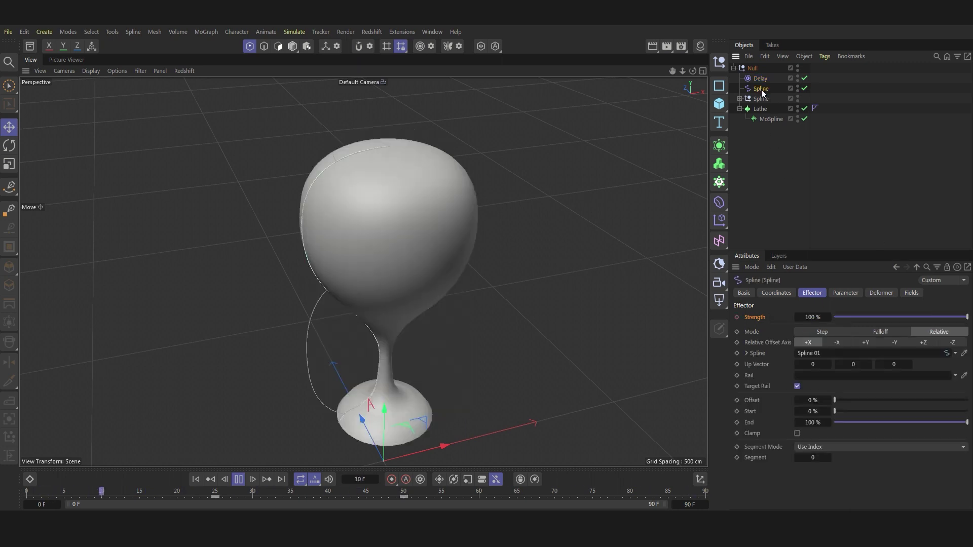
click(866, 341)
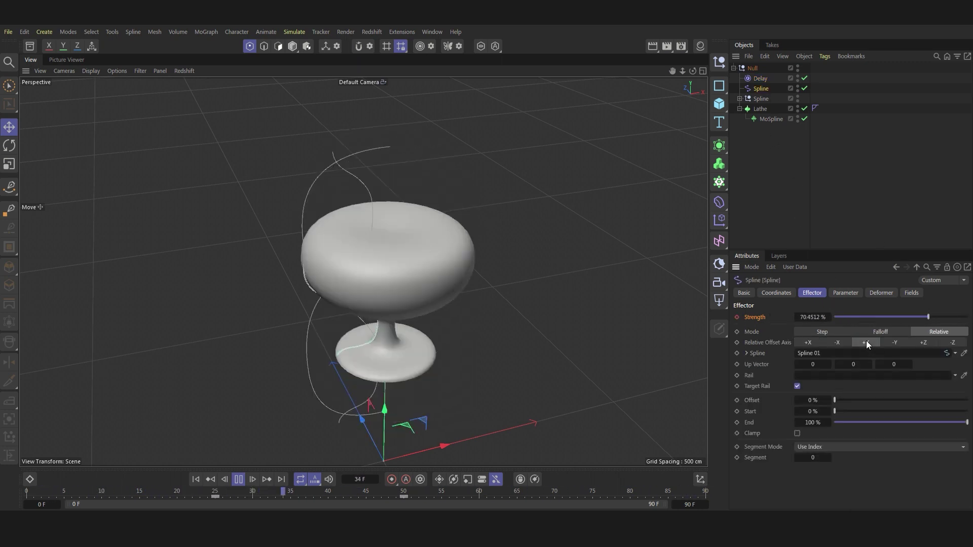
click(893, 342)
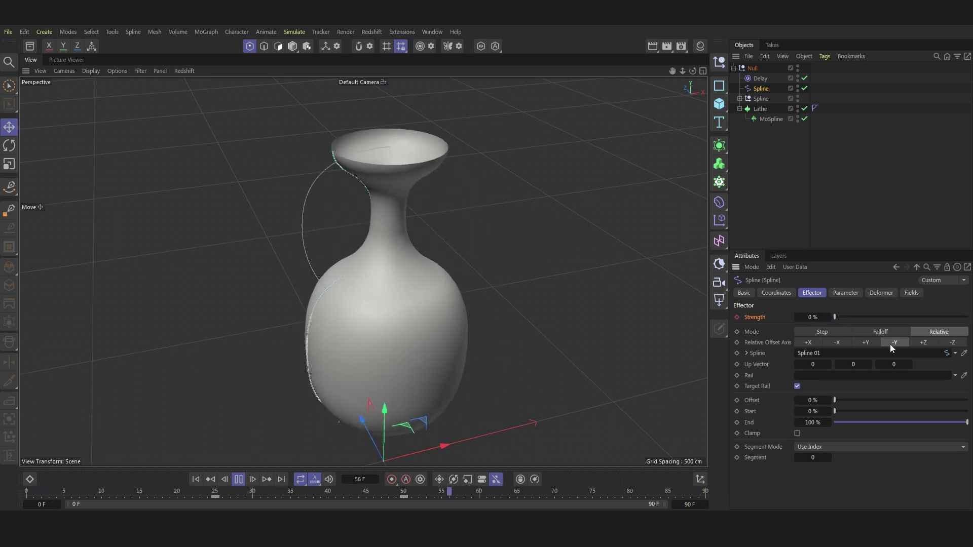
click(237, 481)
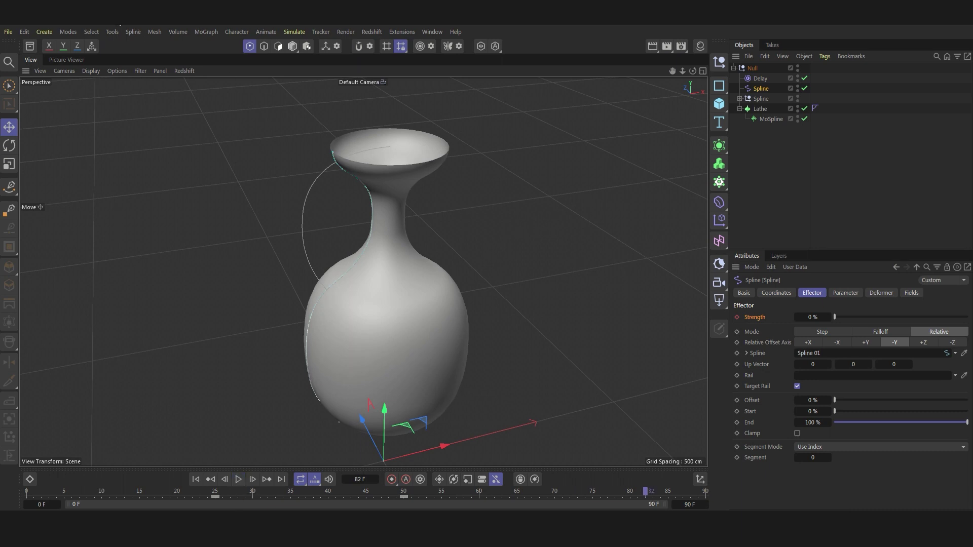
Step: Show the Simulation group in the viewport and rewind the button simulation to frame 0
click(802, 68)
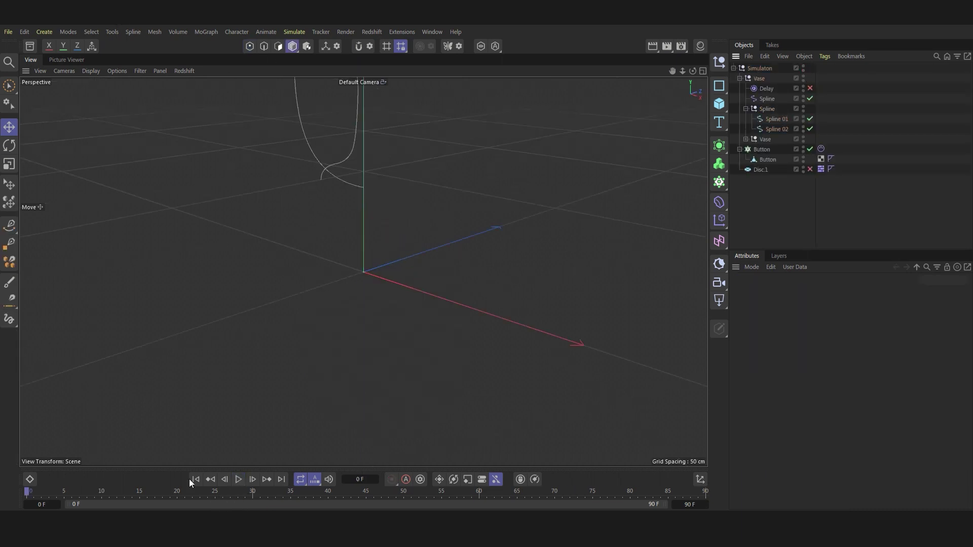
click(239, 480)
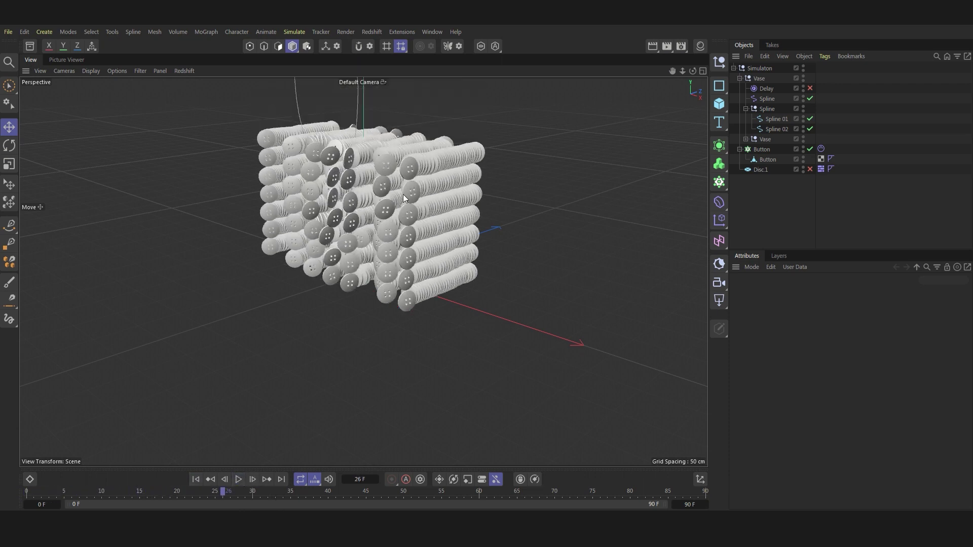
click(196, 479)
Step: Unhide the inner Vase group and frame the vase with the Button clones, viewed from above
click(762, 149)
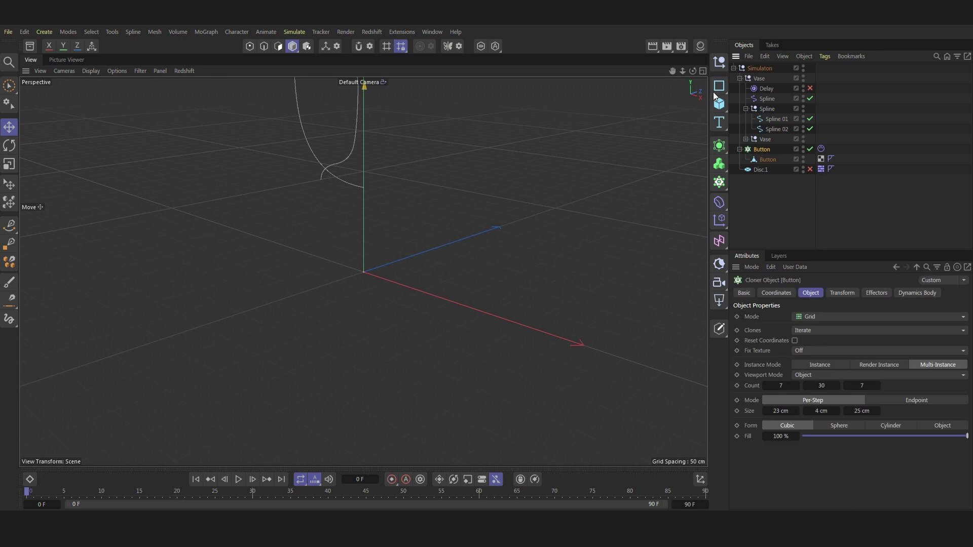
click(745, 139)
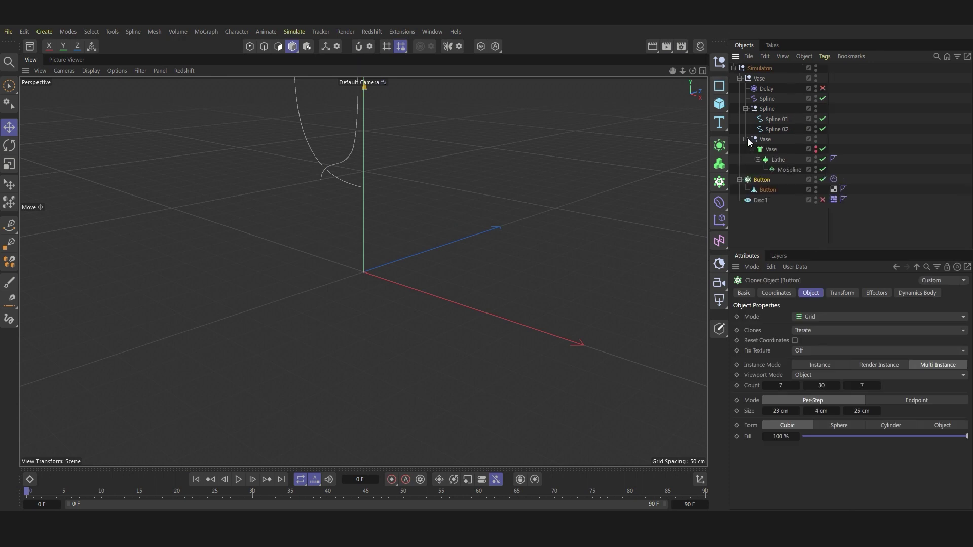
click(816, 148)
key(o)
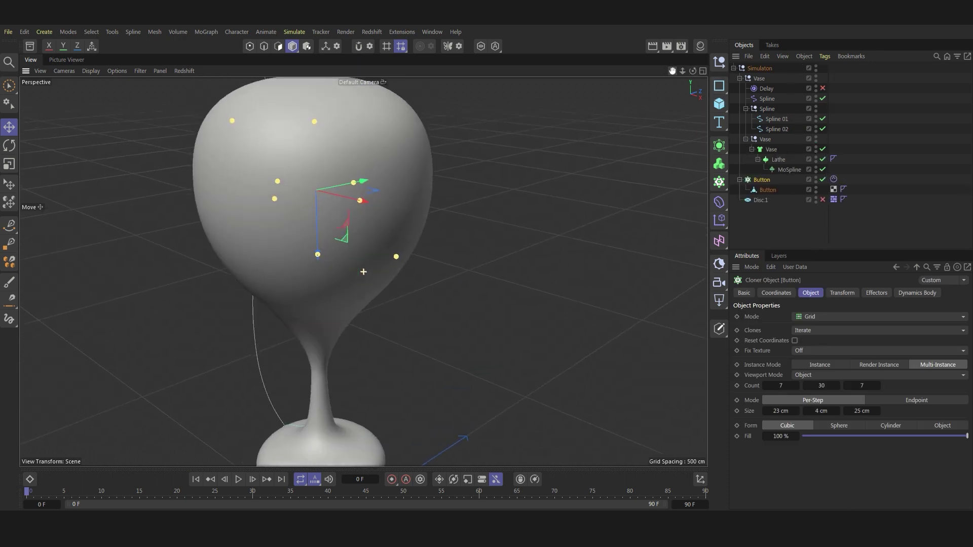
drag(695, 72, 696, 81)
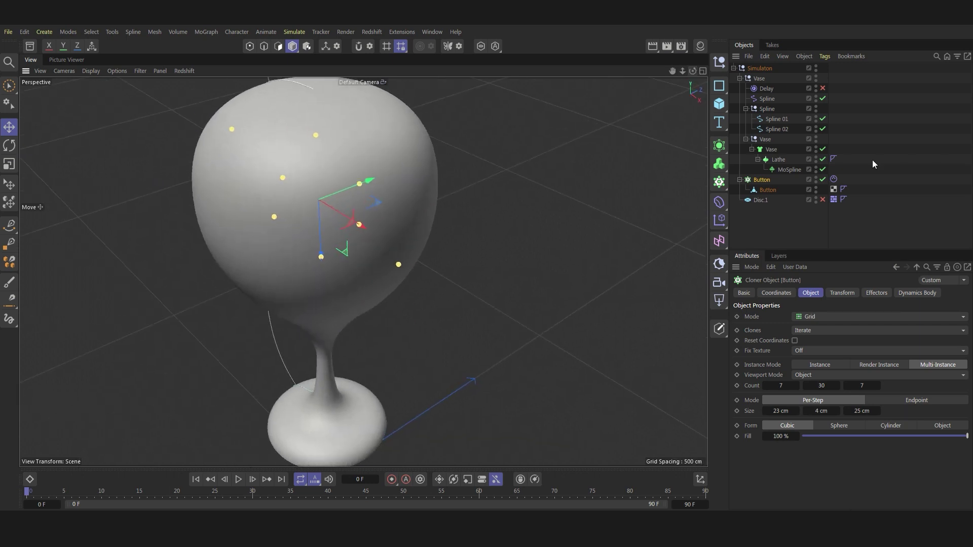
click(833, 179)
Step: Look through the Button cloner's Dynamics Body tag settings
click(749, 293)
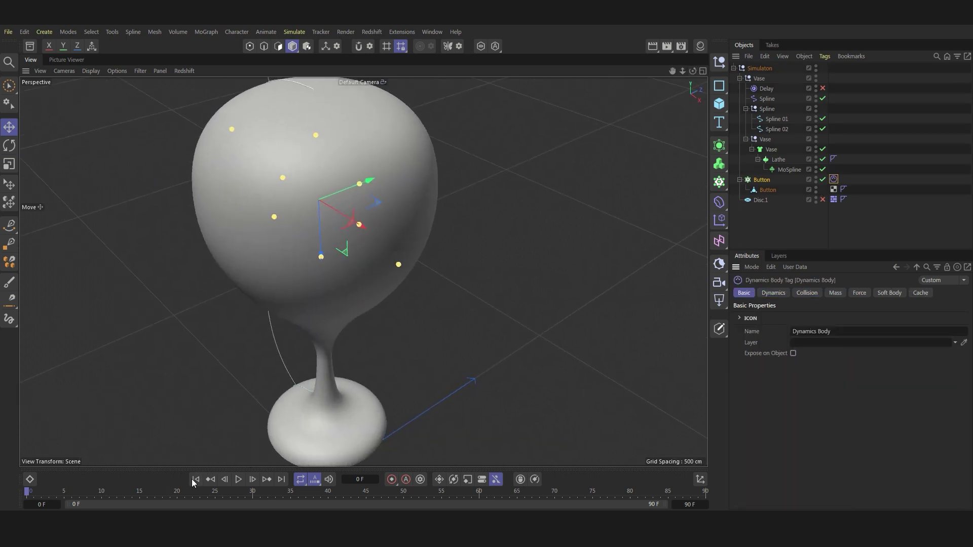
click(794, 354)
click(770, 293)
click(744, 293)
click(745, 319)
click(774, 293)
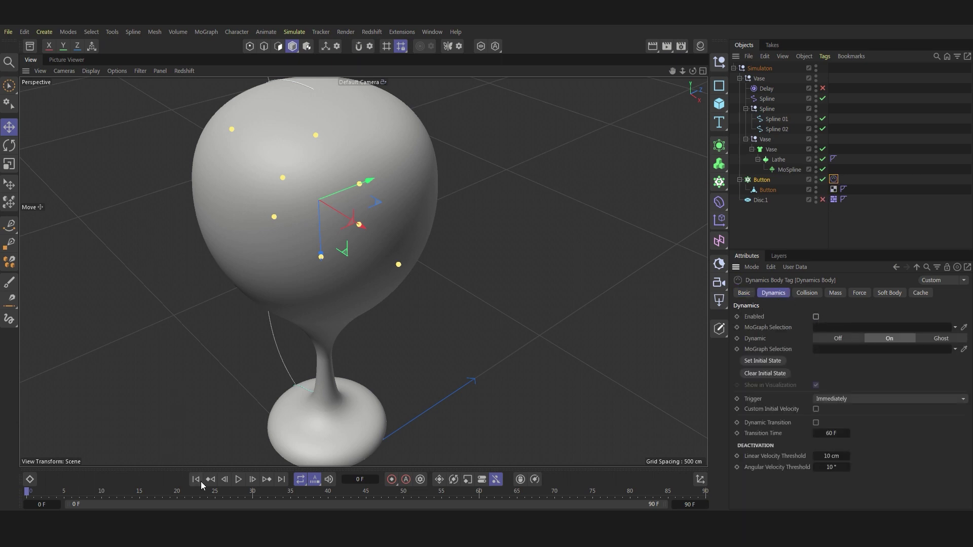
Step: Play with the Delay effector enabled, stop at 84 F, then unhide and select the Button cloner
click(239, 479)
scroll(303, 283, down, 3)
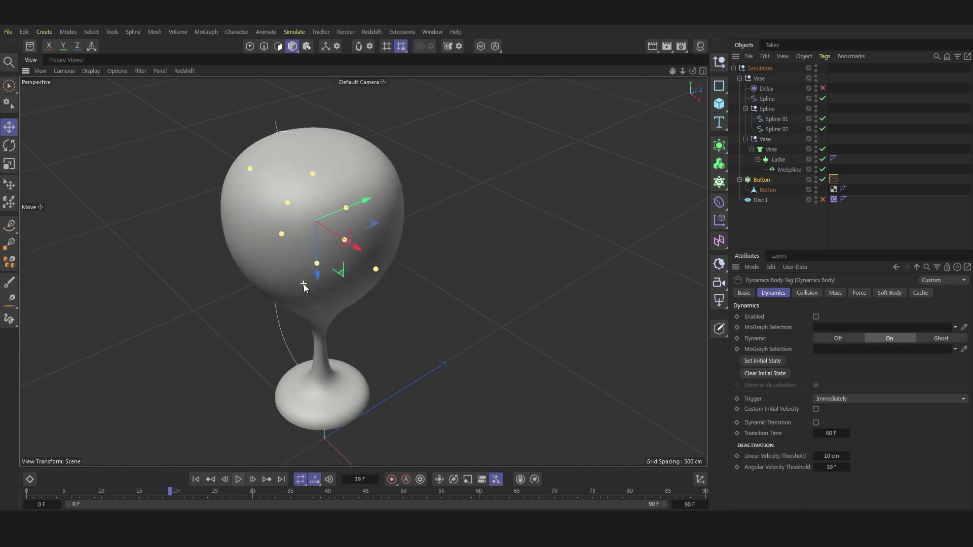
scroll(303, 284, down, 2)
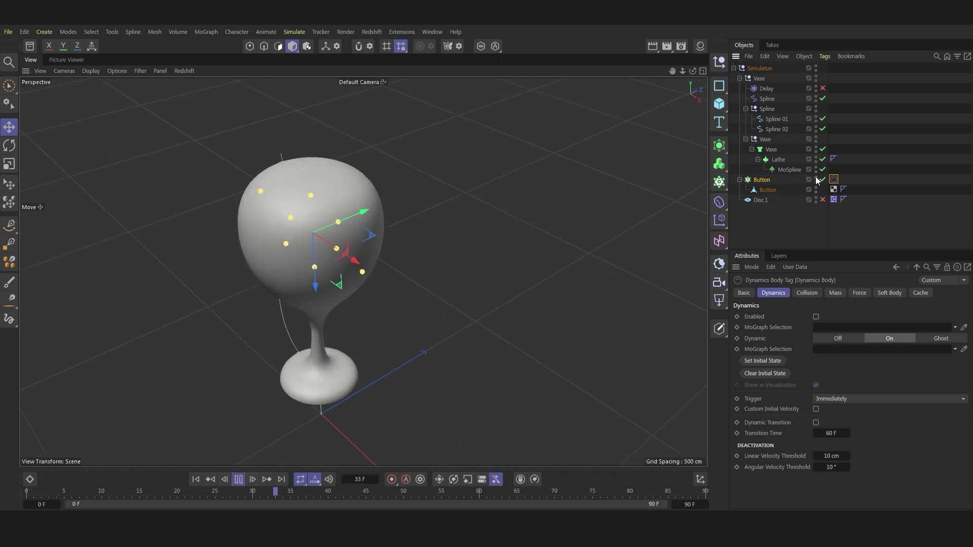
click(823, 88)
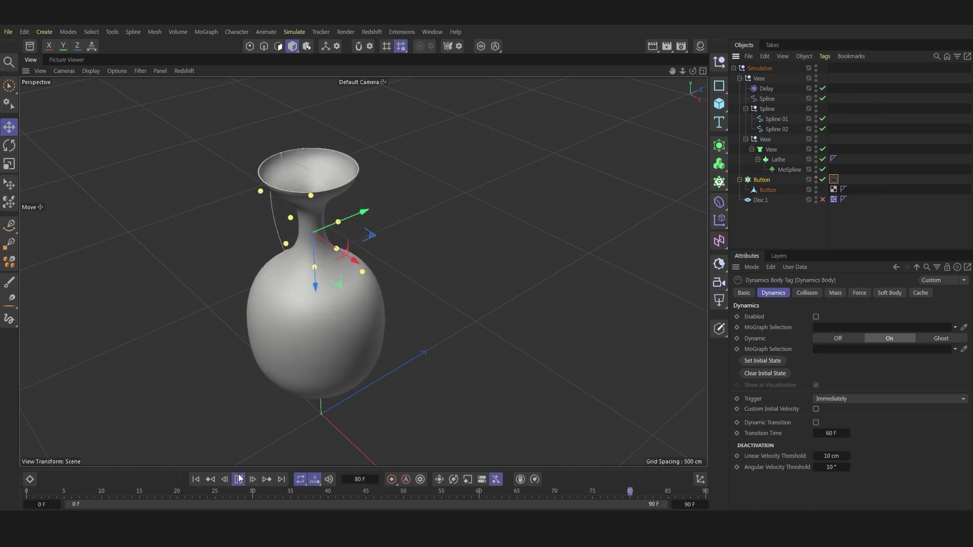
key(F8)
click(757, 188)
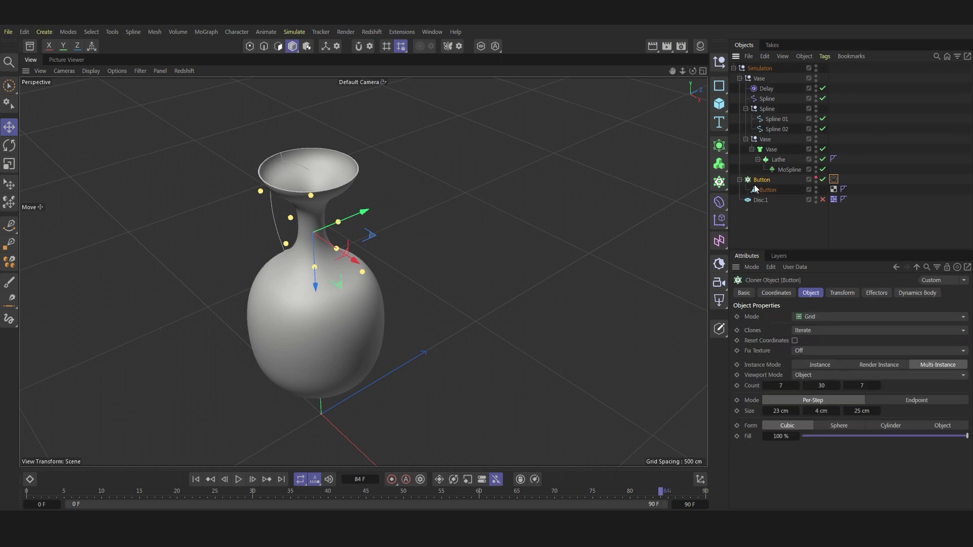
click(816, 179)
Step: Search the Asset Browser for 'button' with larger thumbnails, filtered to Models
click(30, 46)
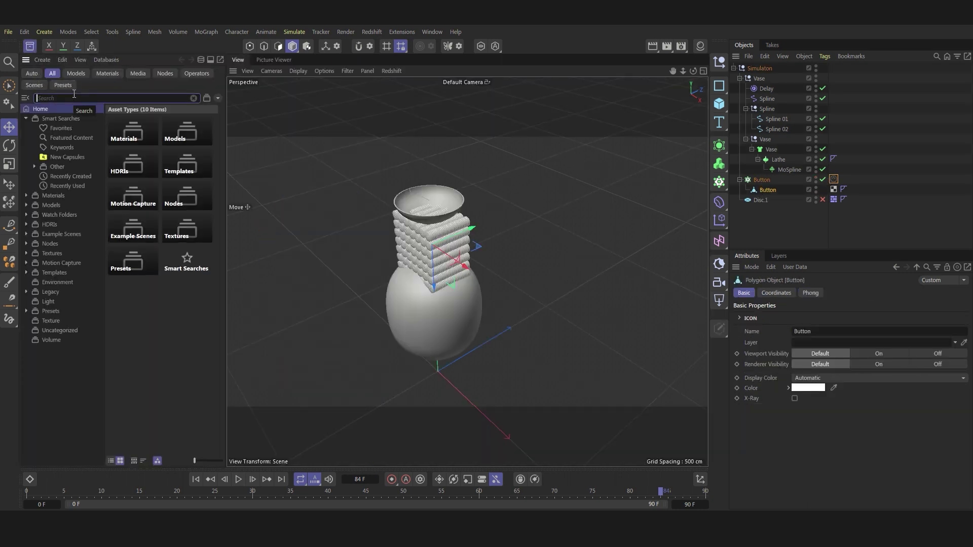
text(butt)
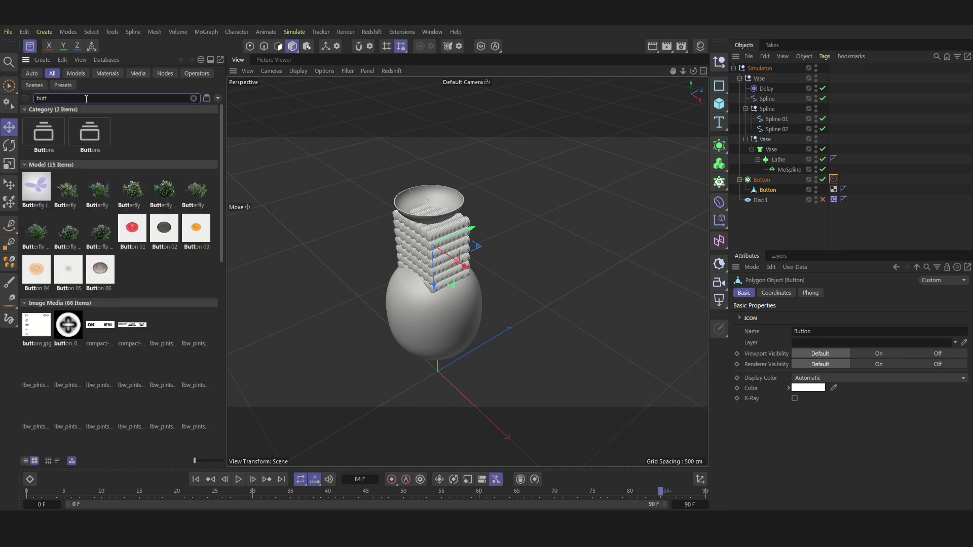
drag(194, 461, 222, 460)
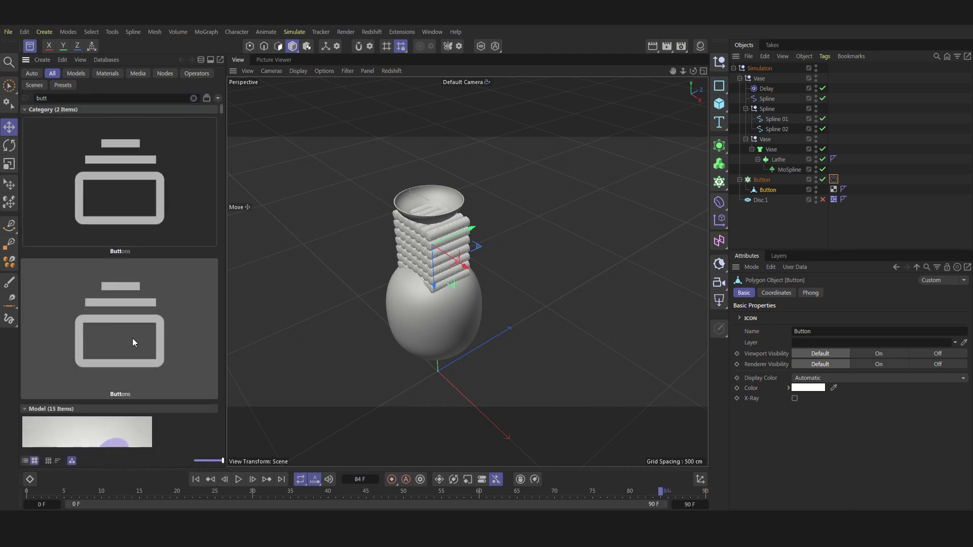
scroll(133, 339, down, 5)
scroll(95, 315, down, 5)
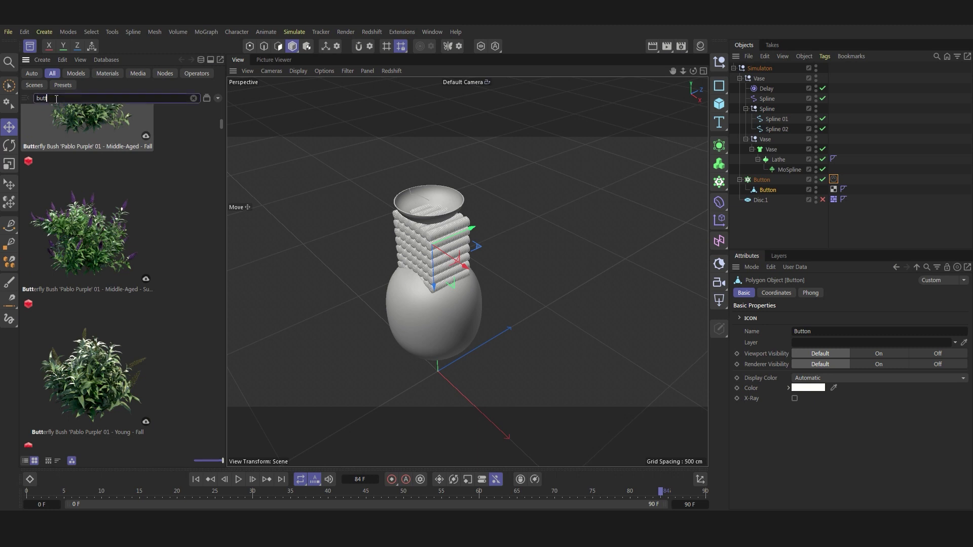
text(on)
click(75, 73)
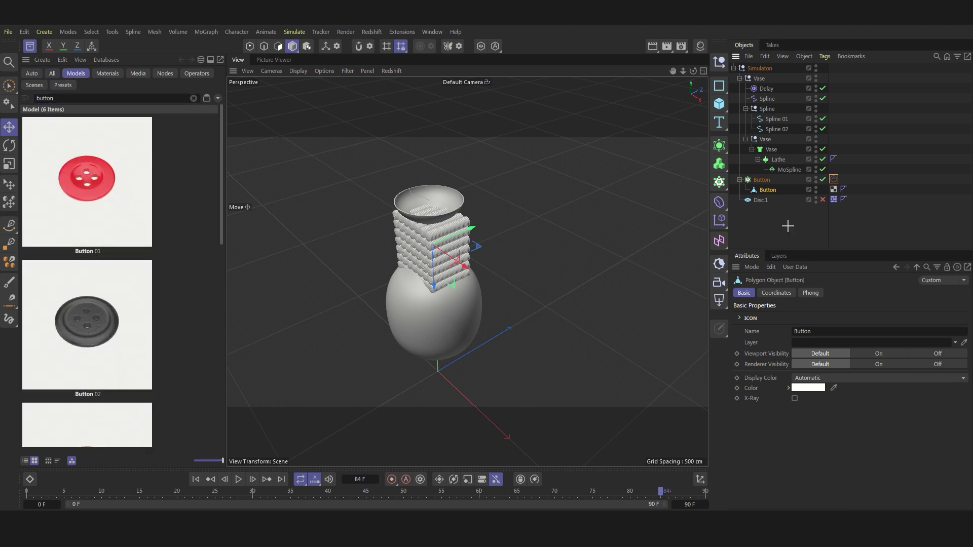
Step: Select the Button cloner to inspect its settings and rewind the timeline to frame 0
click(772, 193)
scroll(428, 240, up, 5)
scroll(416, 242, up, 3)
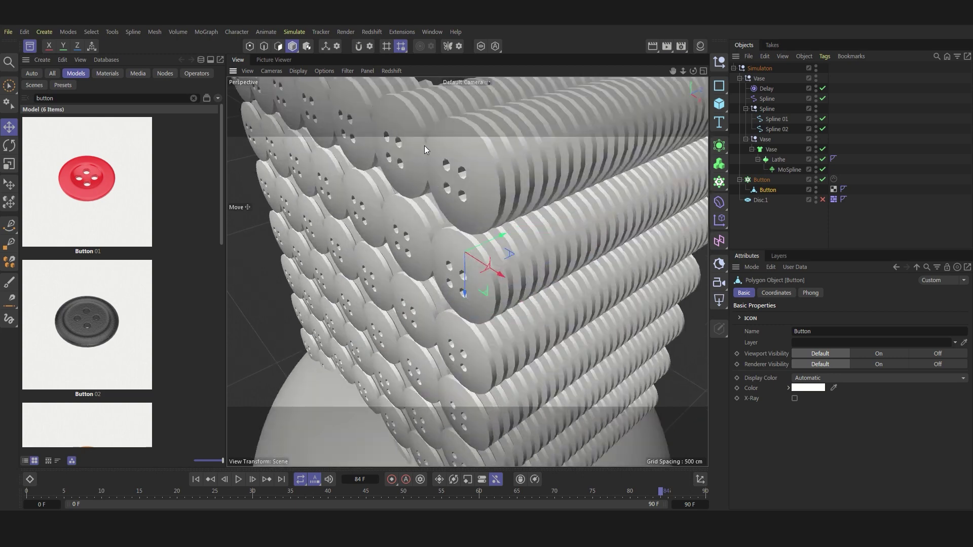
click(762, 180)
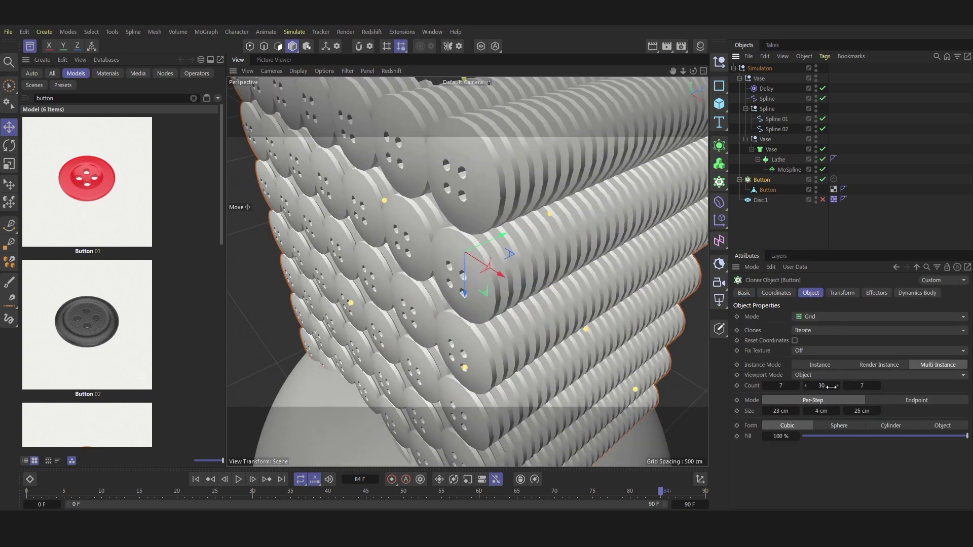
scroll(464, 234, down, 3)
scroll(464, 233, down, 3)
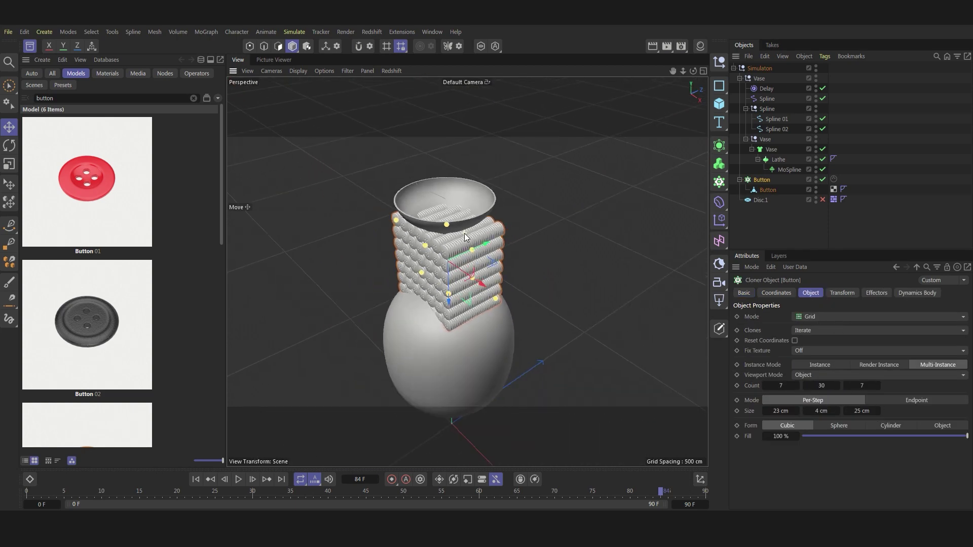
click(196, 479)
Step: Switch to the four-view layout and maximize the Front view
click(703, 71)
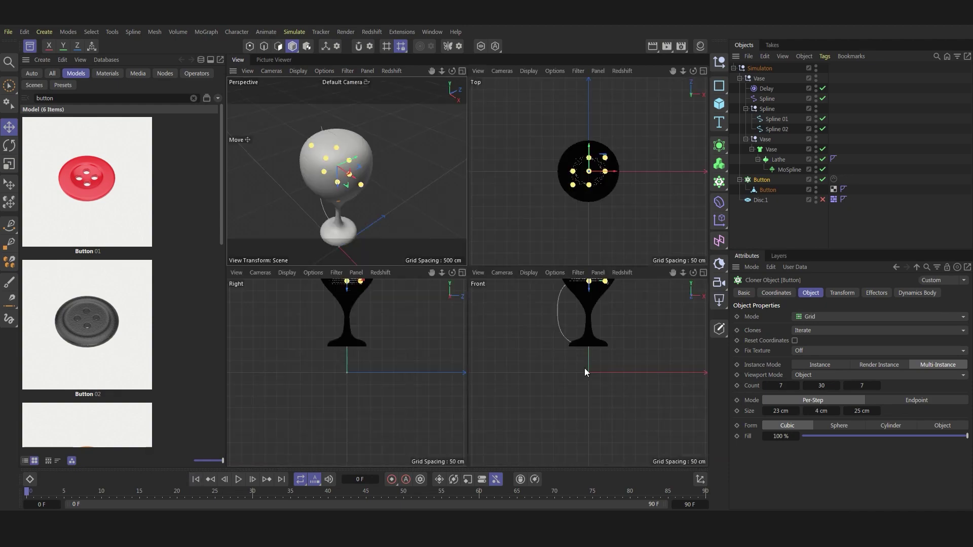
scroll(587, 374, up, 3)
scroll(567, 387, down, 3)
scroll(543, 466, up, 3)
scroll(543, 465, up, 5)
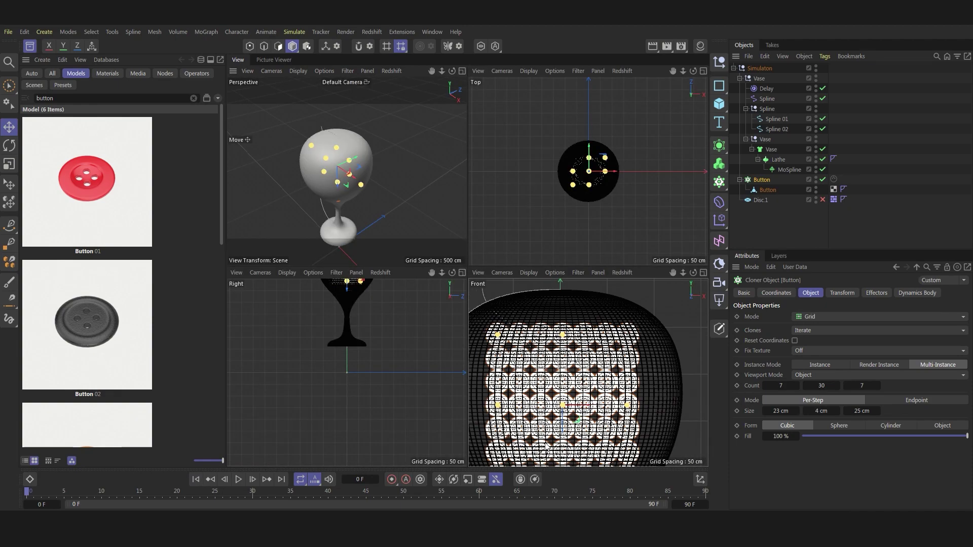
click(704, 273)
scroll(554, 341, up, 2)
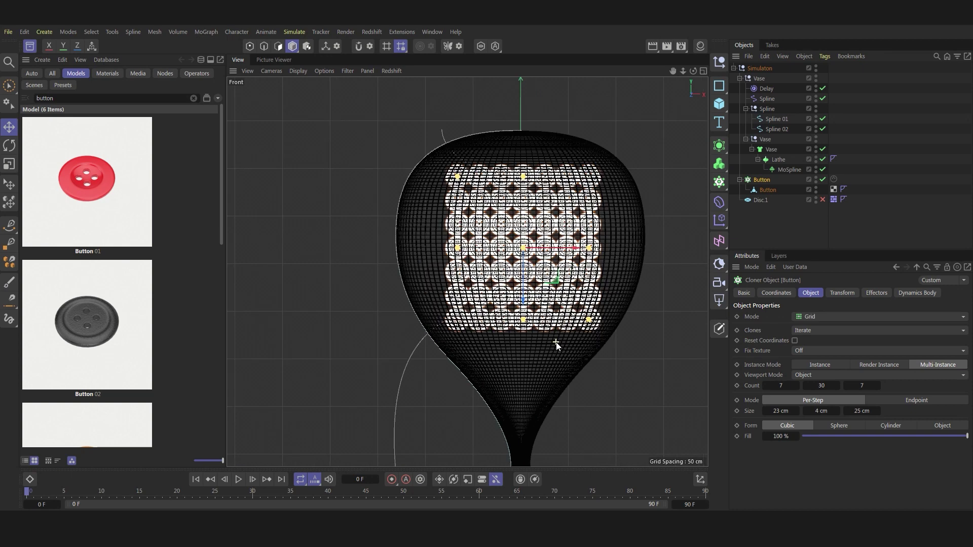
scroll(554, 341, up, 1)
Step: Add a Simulation Collider tag to the Vase object
click(801, 214)
click(771, 149)
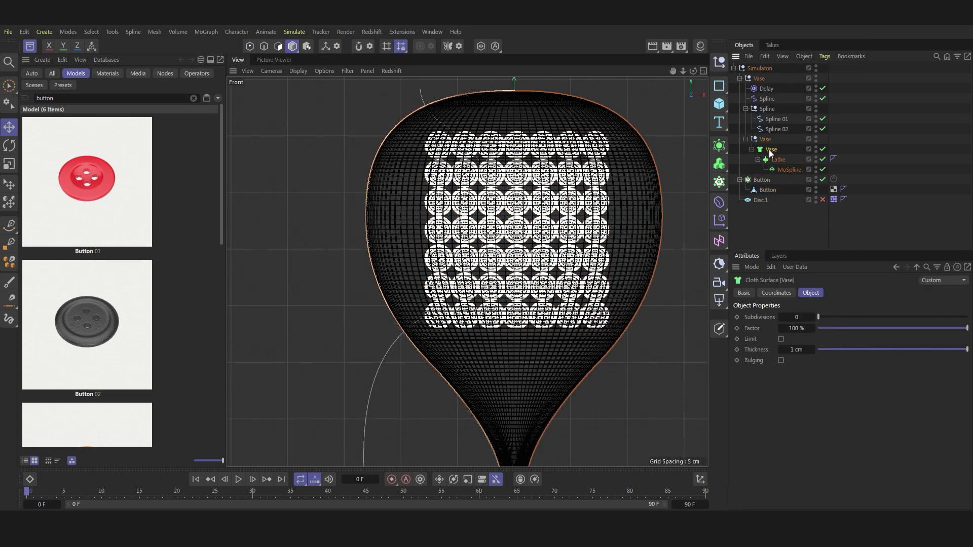
right_click(772, 149)
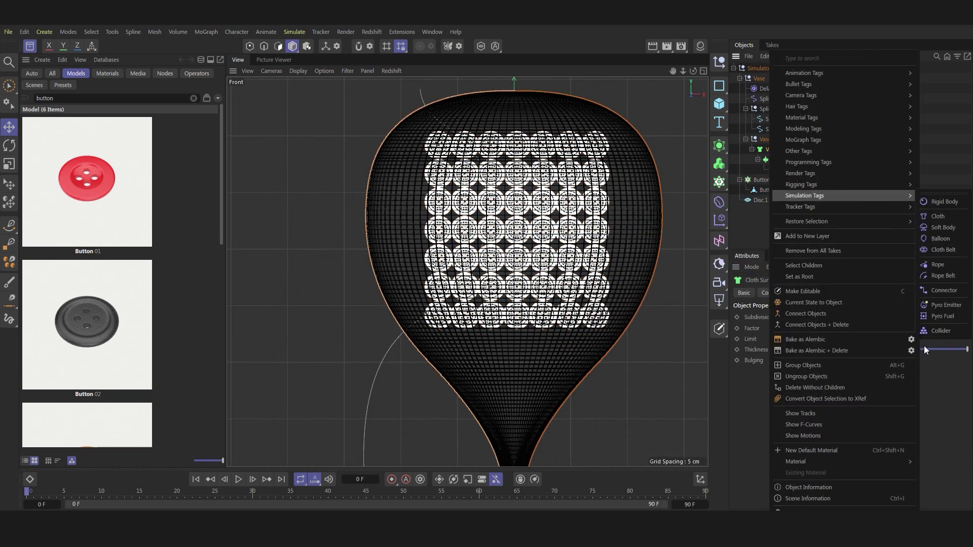
click(931, 326)
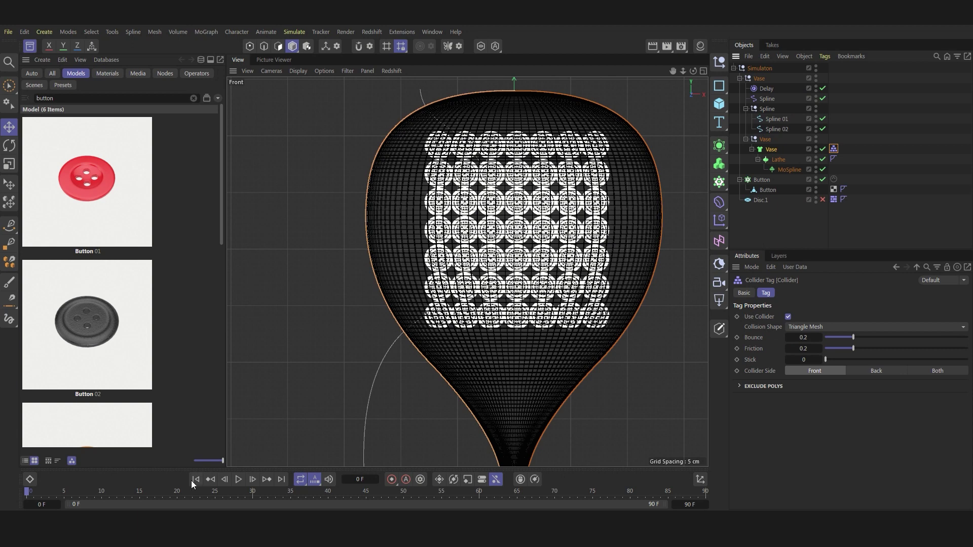
click(834, 179)
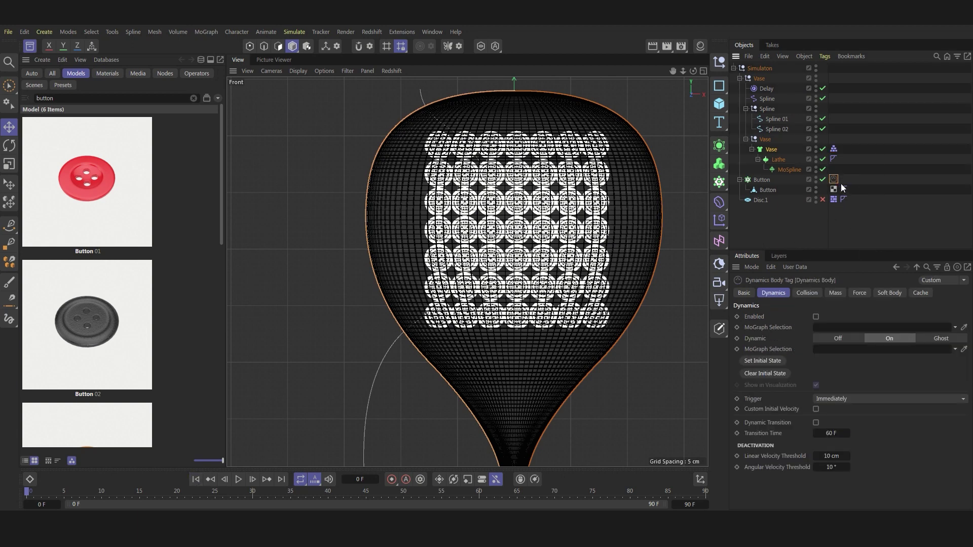
Step: Add a Bullet Collider Body tag to the Vase and close the Asset Browser
click(834, 149)
right_click(771, 149)
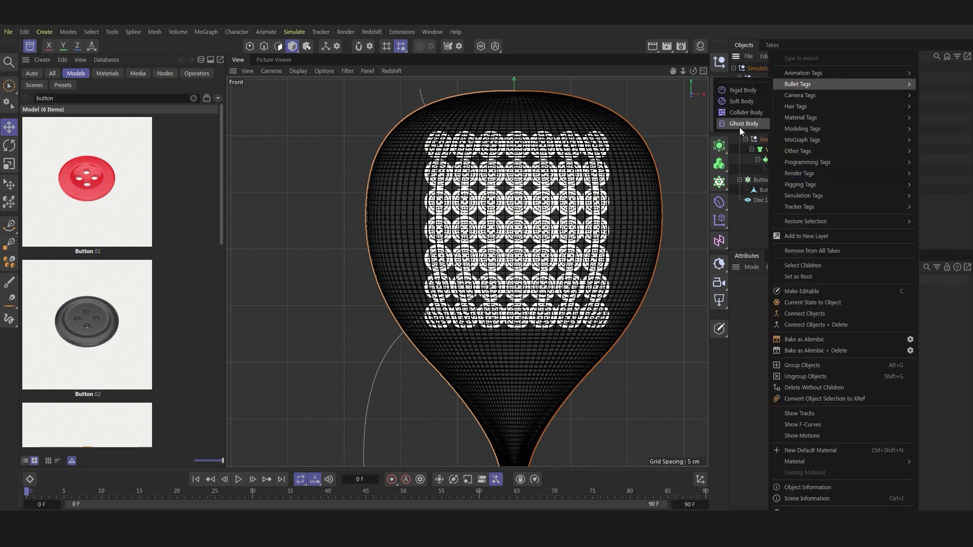
click(743, 115)
mouse_move(86, 426)
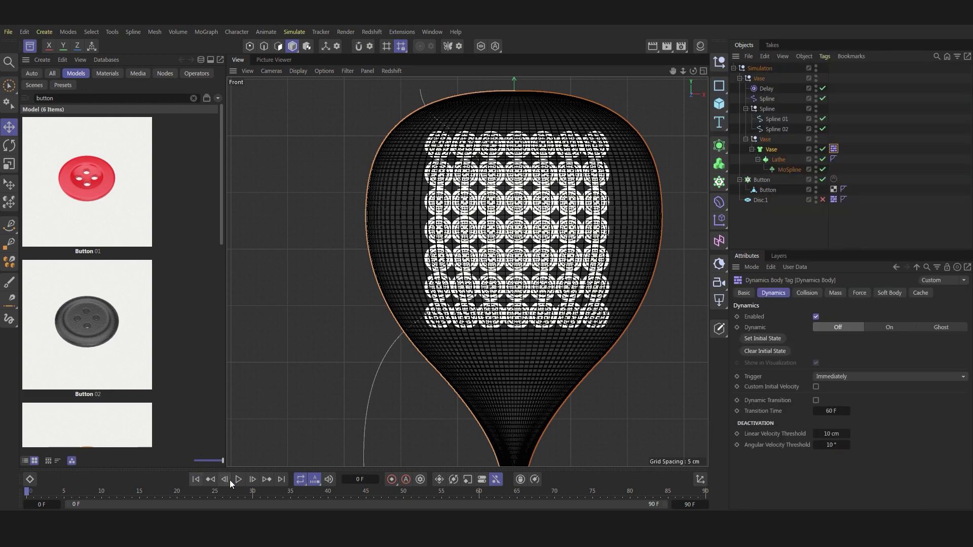
click(29, 46)
Step: Test-play the button drop into the vase, then stop and rewind to frame 0
scroll(319, 213, down, 5)
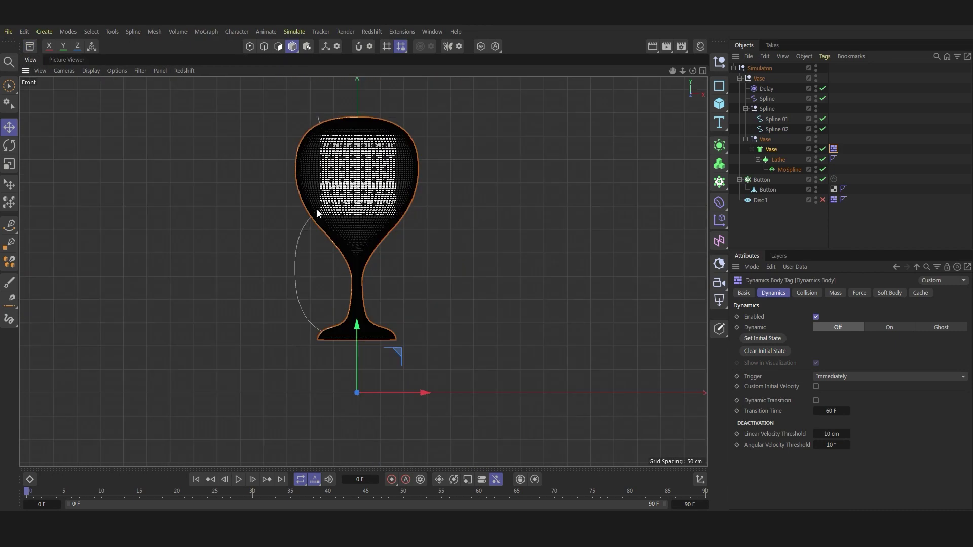
scroll(319, 213, up, 2)
scroll(304, 254, up, 2)
scroll(297, 273, up, 1)
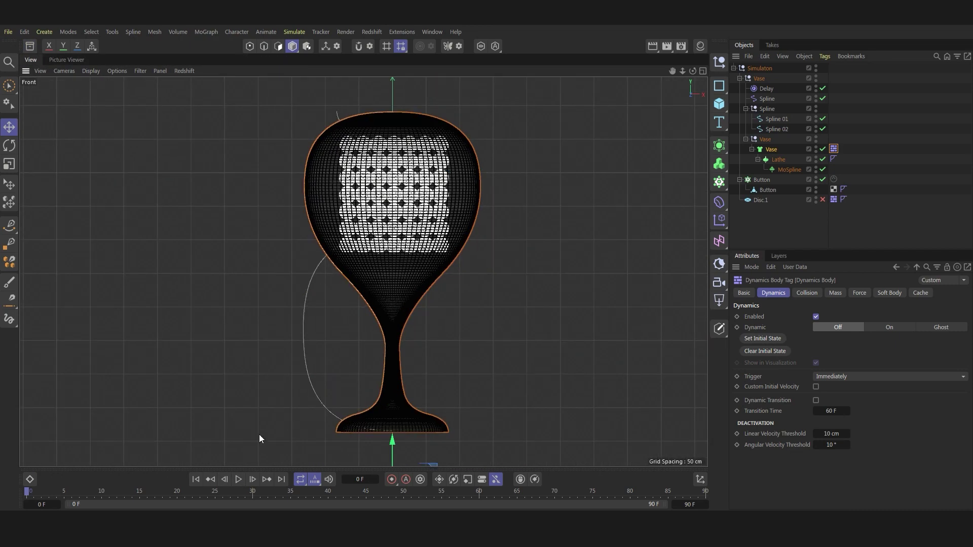
click(239, 479)
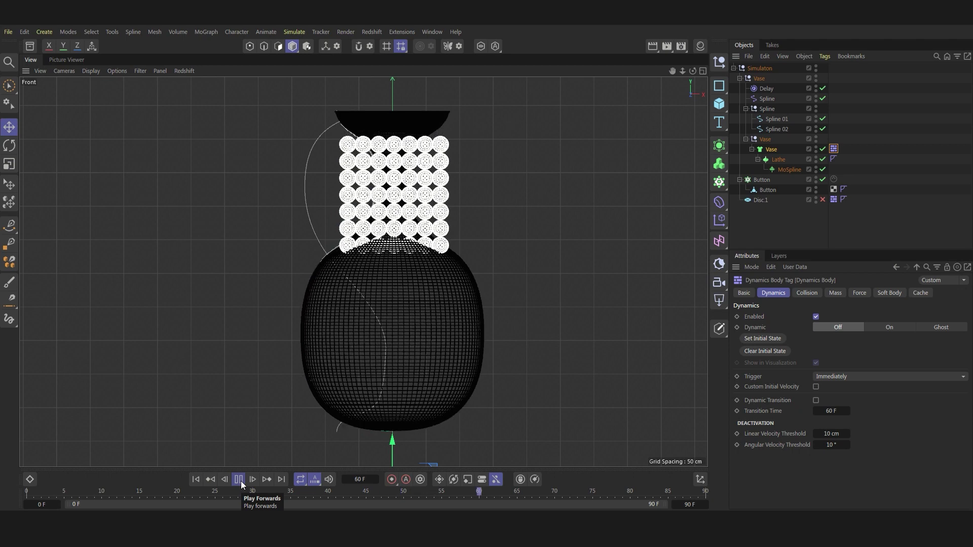
click(239, 480)
click(196, 480)
Step: With the Button Dynamics Body tag selected, replay the drop, pausing at frame 21, then rewind
click(834, 179)
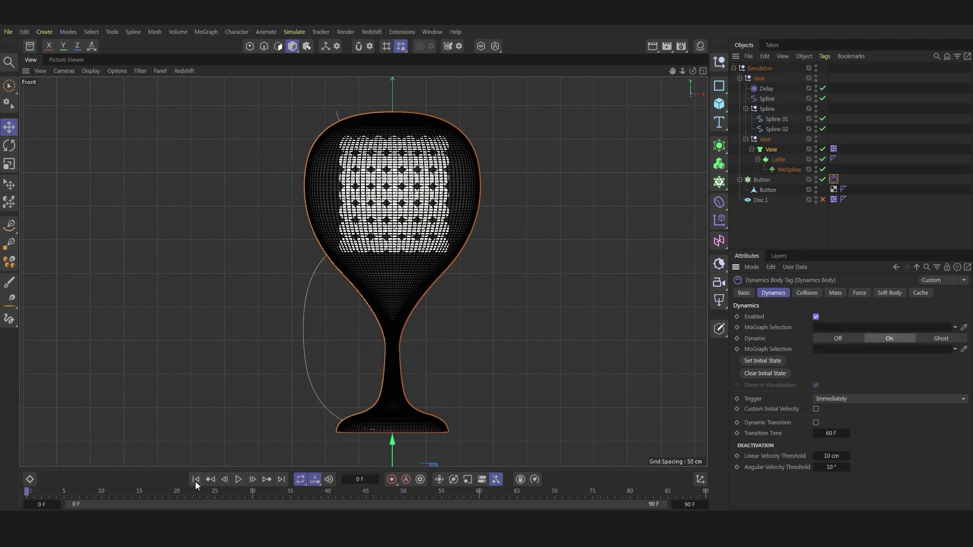
click(242, 481)
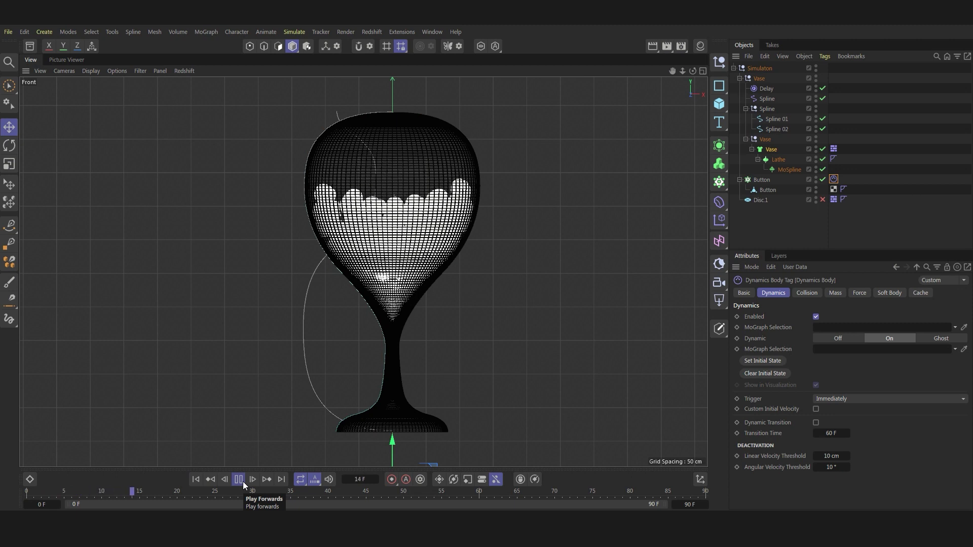
click(239, 479)
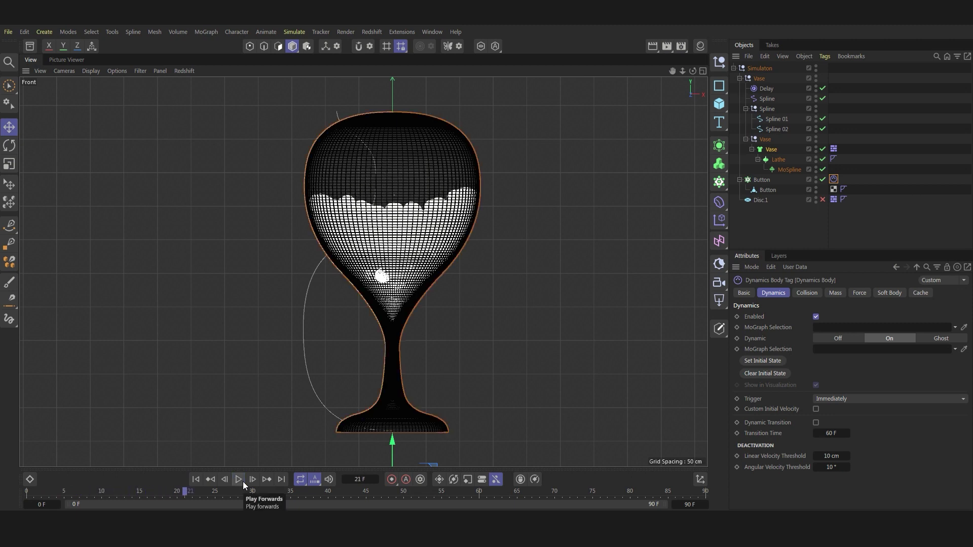
click(239, 479)
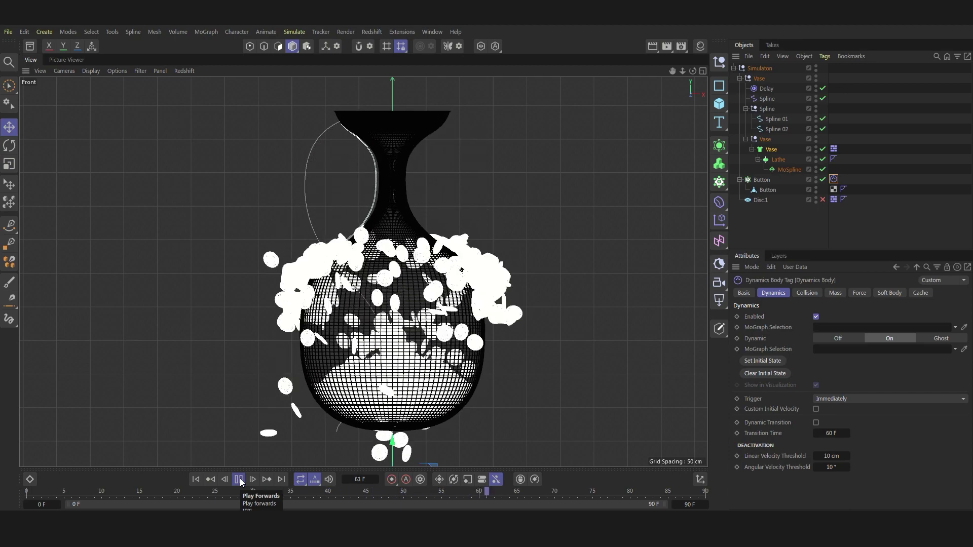
click(239, 479)
click(196, 479)
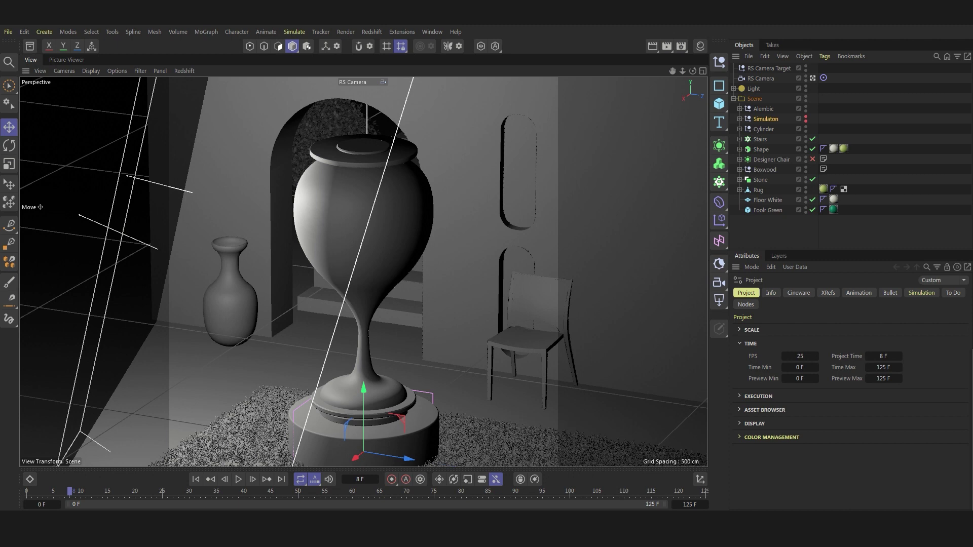
Step: Show Project Settings' Simulation > Bullet > Expert parameters: Steps per Frame 5, Error Threshold 5 %
click(908, 291)
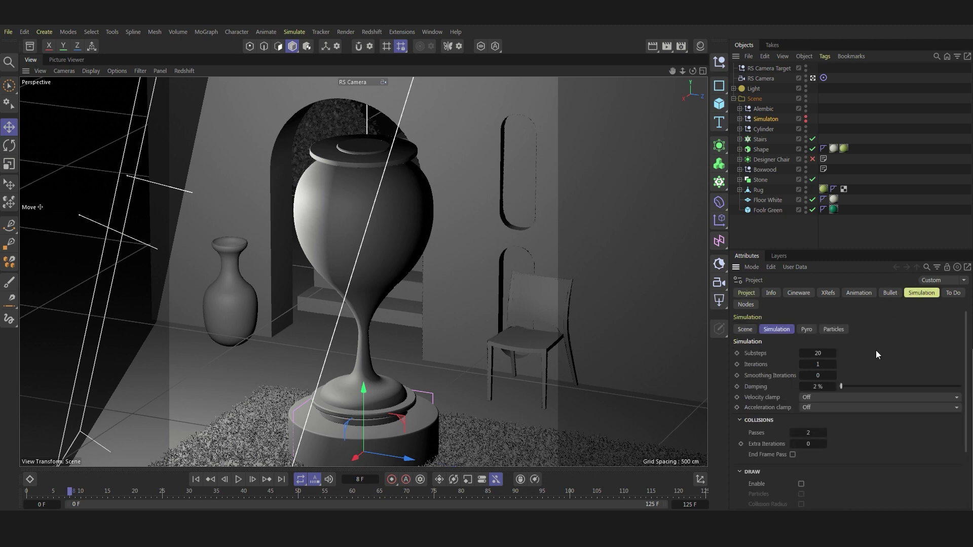
click(892, 293)
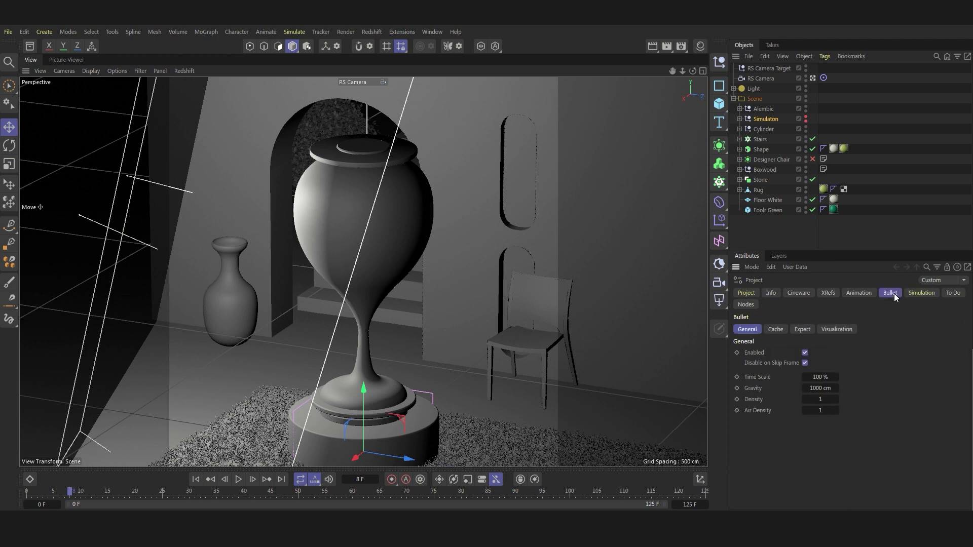
click(804, 334)
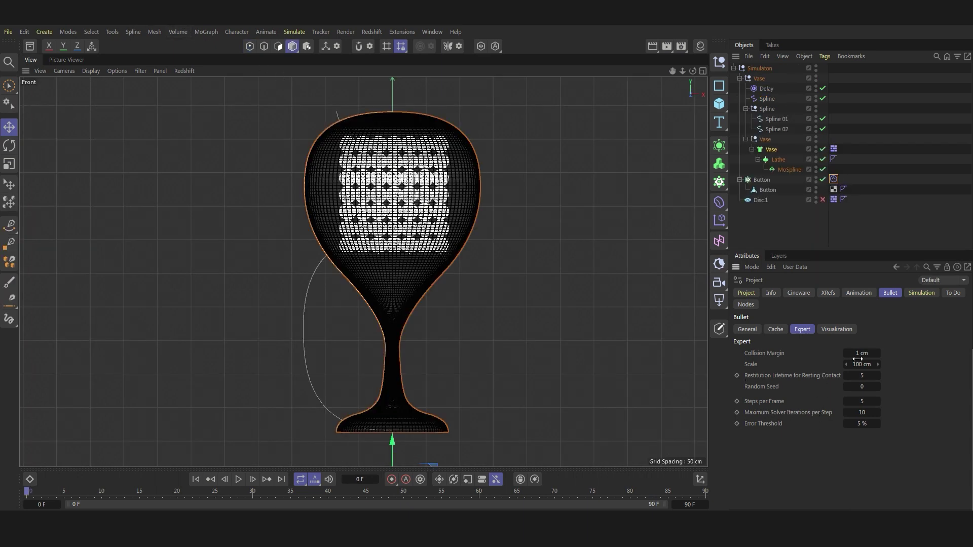
Step: Raise Bullet Steps per Frame to 50, Error Threshold to 50 %, adjust solver iterations, and replay
click(867, 401)
text(50)
click(872, 427)
text(20)
click(868, 412)
text(50)
click(861, 424)
text(50)
click(195, 478)
click(238, 480)
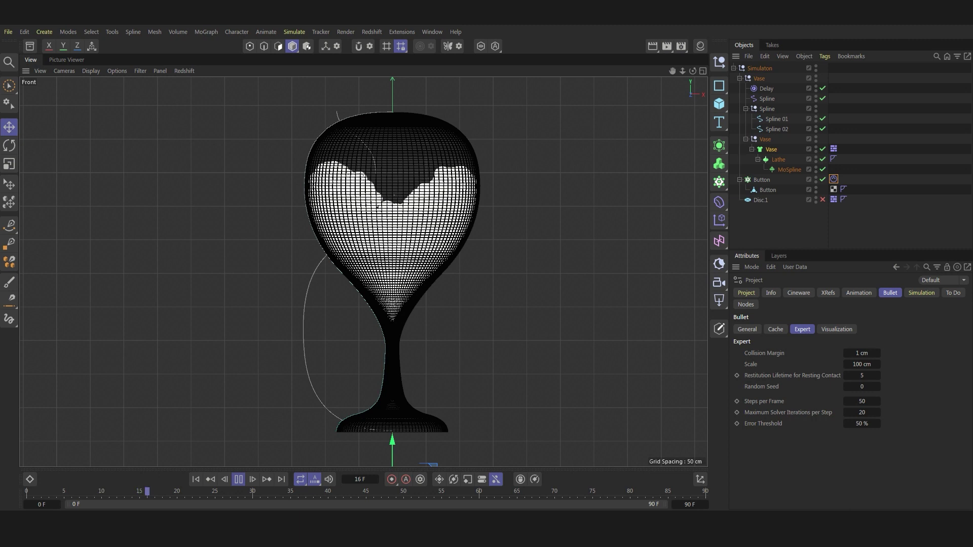
click(240, 482)
click(833, 149)
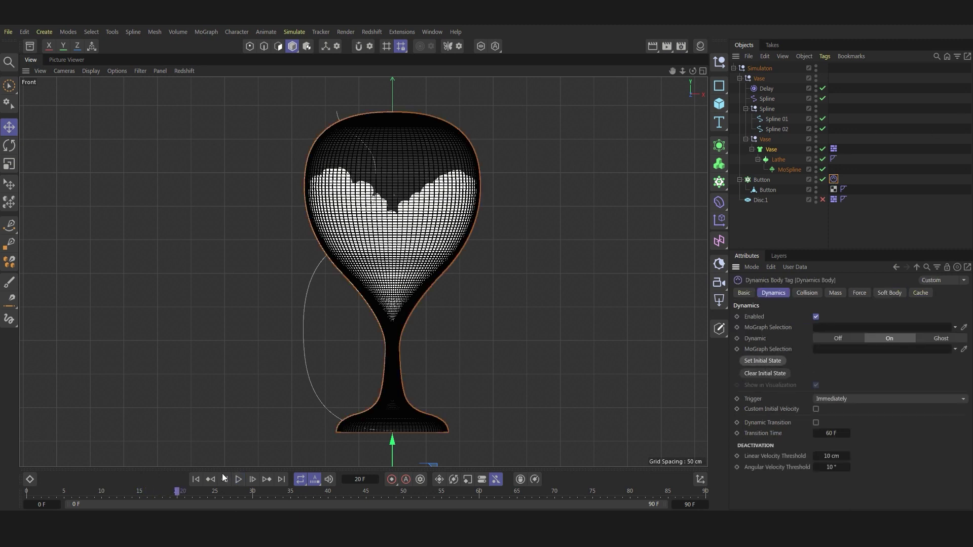
click(238, 480)
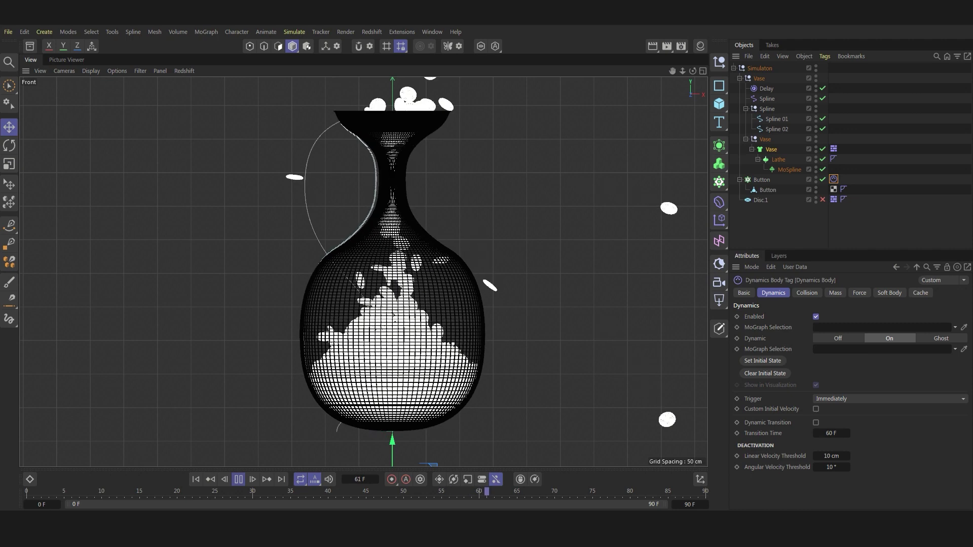
click(196, 480)
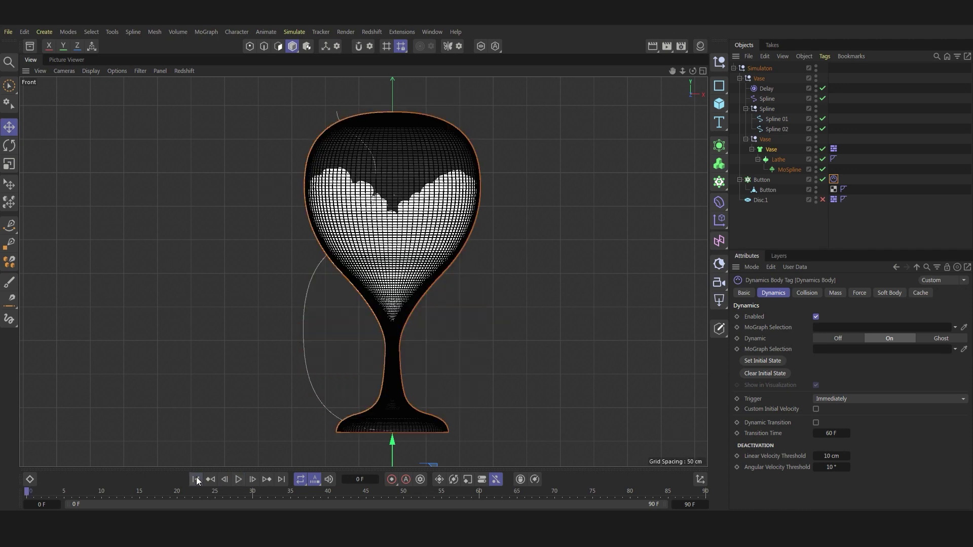
Step: Duplicate Disc.1, move the copy up to the vase rim, and enable it
click(758, 202)
ctrl+drag(756, 202, 745, 210)
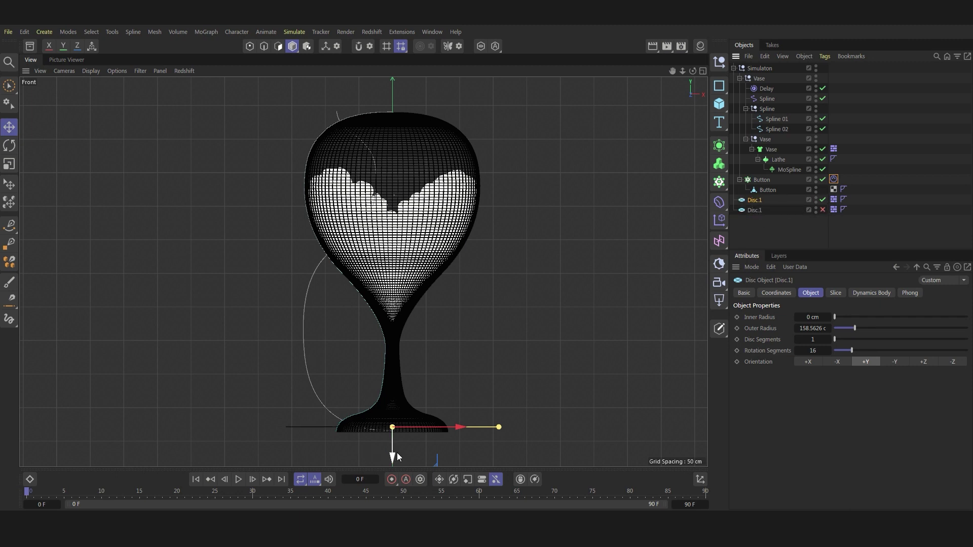
drag(398, 457, 423, 133)
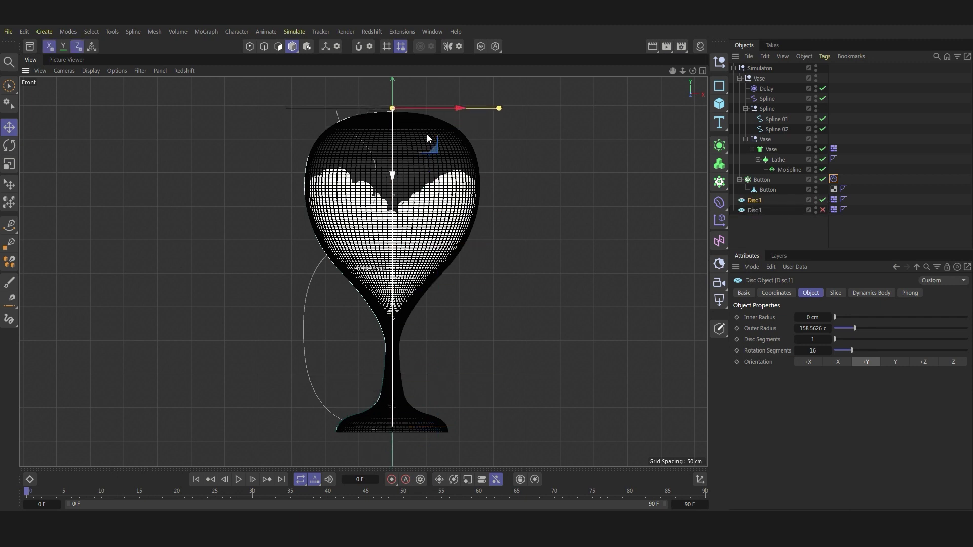
click(823, 210)
click(756, 209)
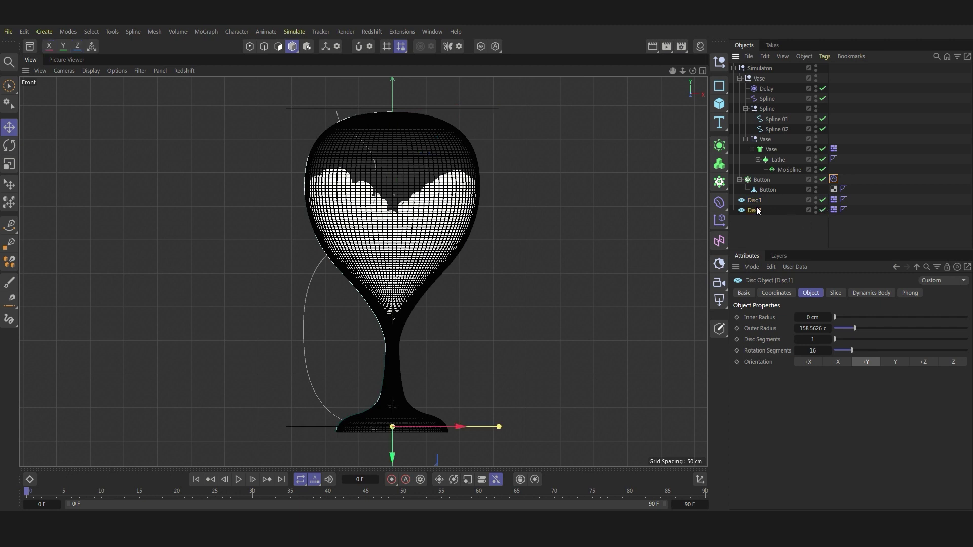
Step: Set collision Bounce to 0 % on the Dynamics Body tags and lower the base disc slightly
click(834, 210)
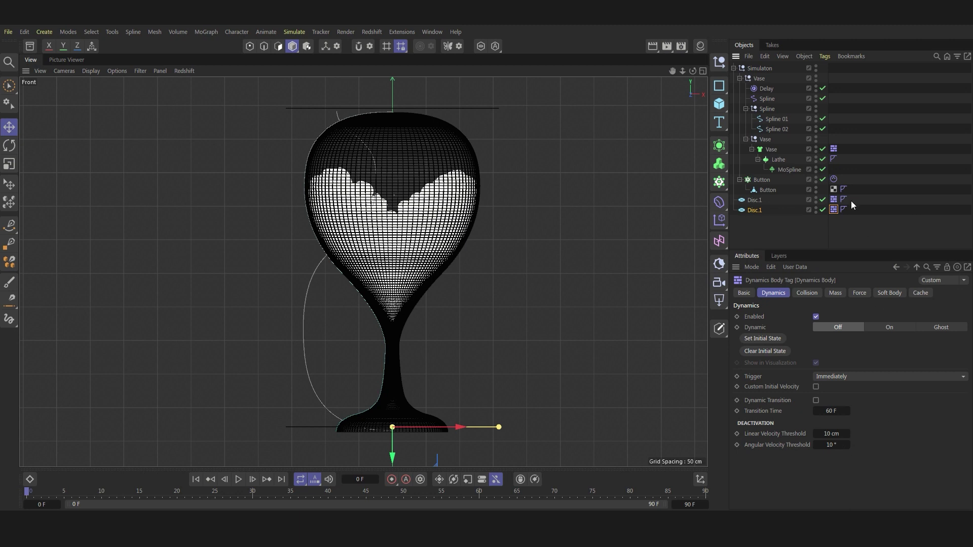
click(834, 199)
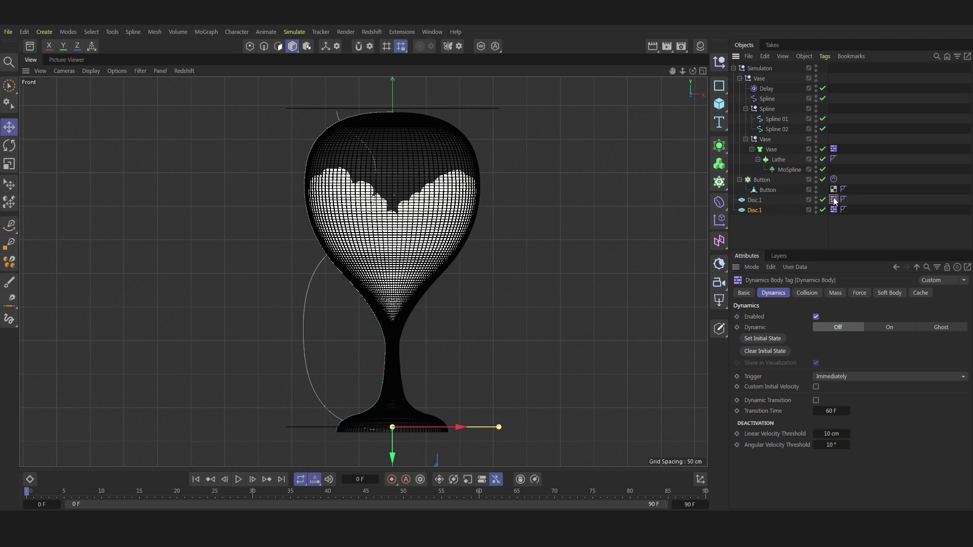
click(814, 299)
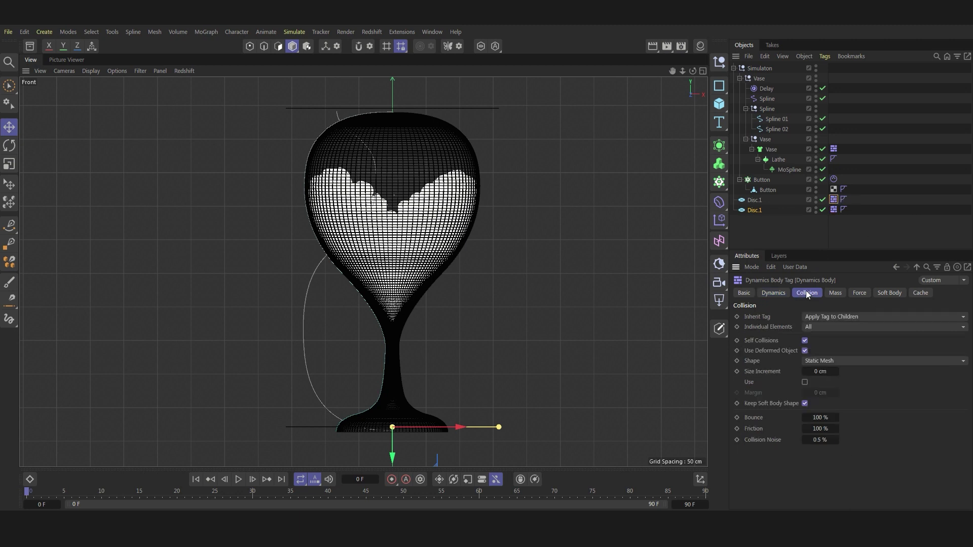
click(834, 210)
click(833, 149)
click(199, 476)
drag(391, 446, 397, 451)
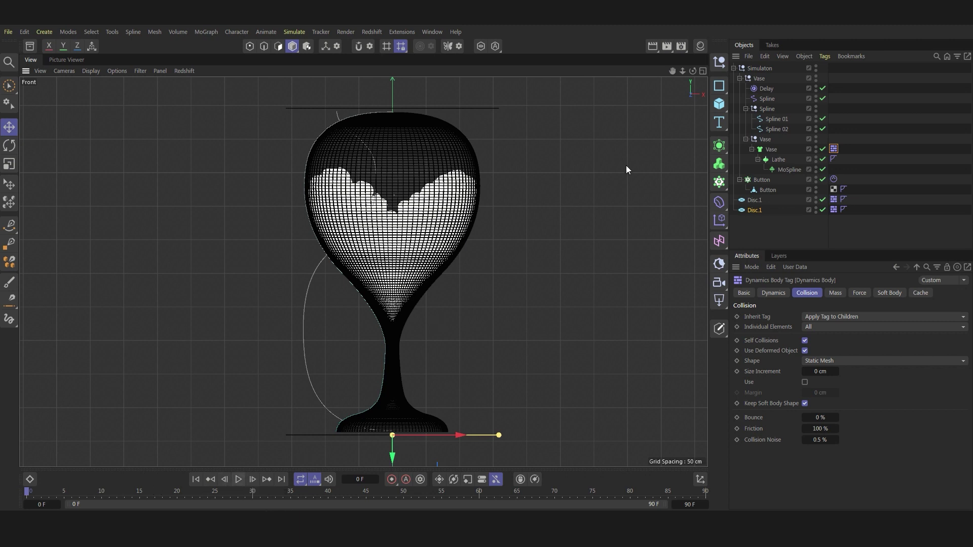
Step: Bake the Button Dynamics Body tag's cache to 17.56 MB and play it back to 75 F
click(834, 179)
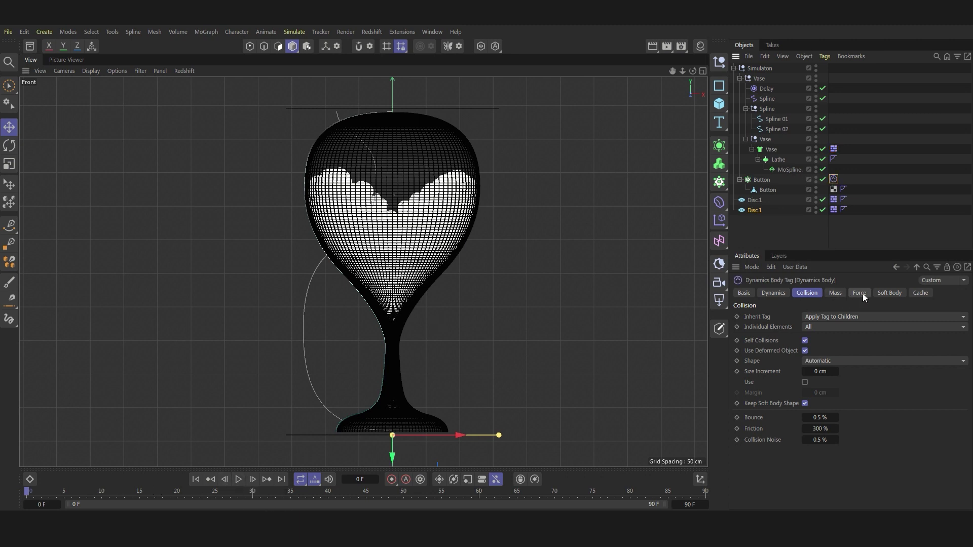
click(910, 293)
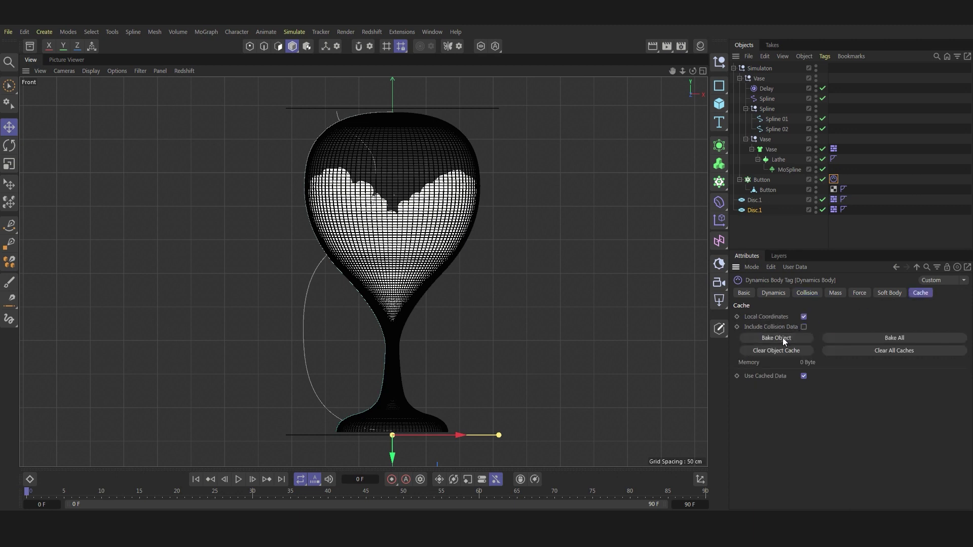
click(783, 338)
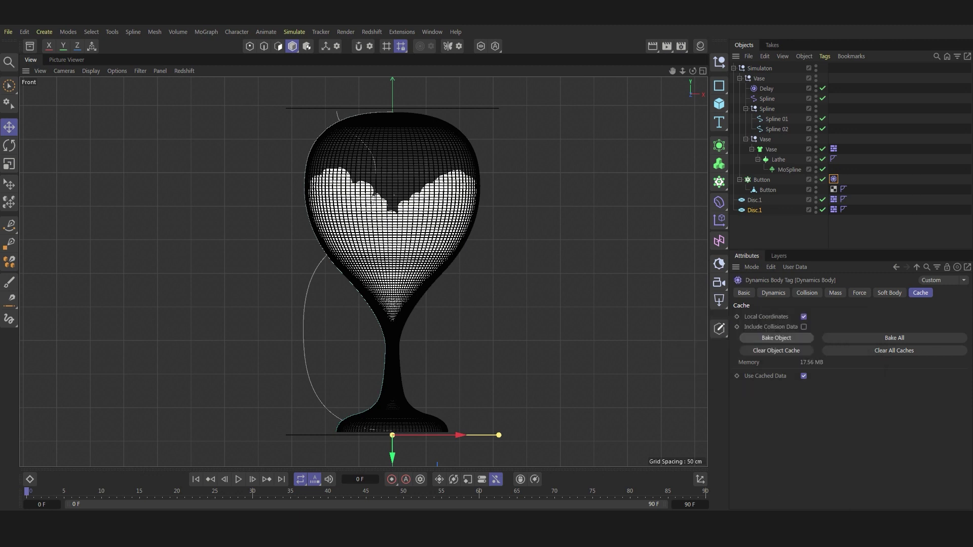
click(240, 481)
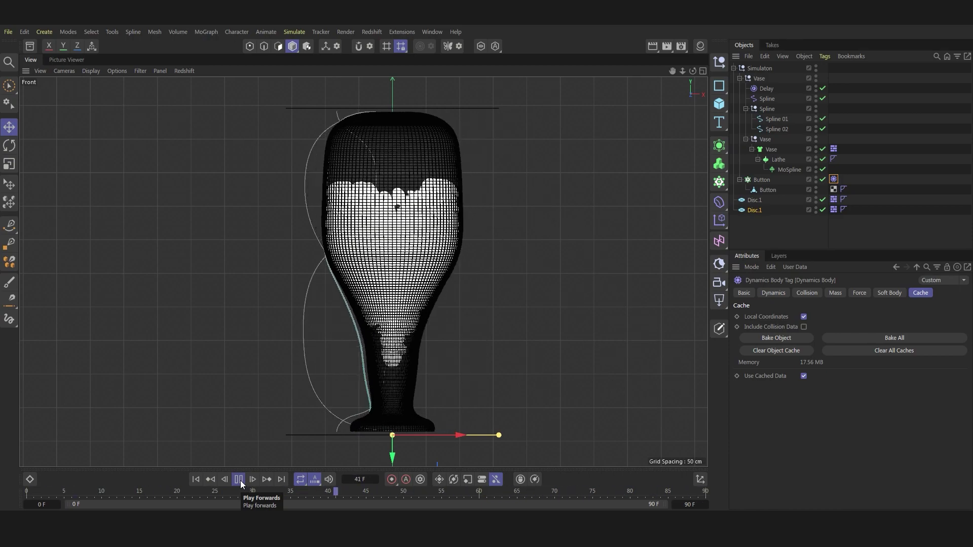
click(241, 484)
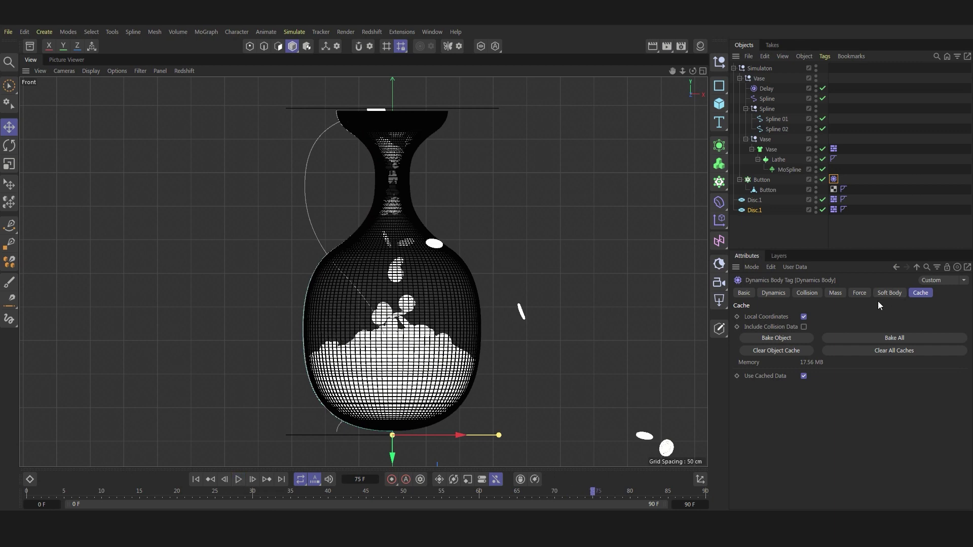
click(765, 190)
Step: Bake the Button cloner to an Alembic Button object, move it to the bottom, and hide the cloner
click(745, 108)
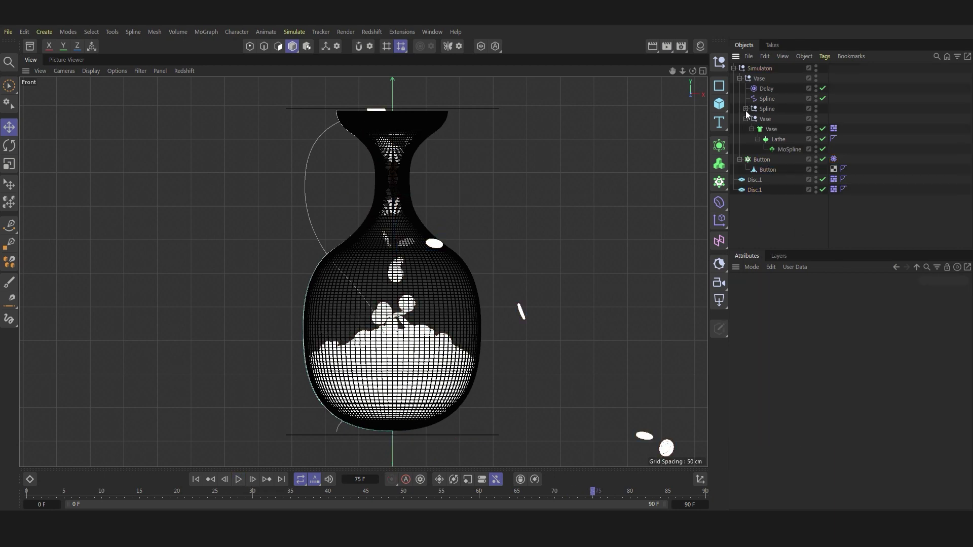
right_click(760, 130)
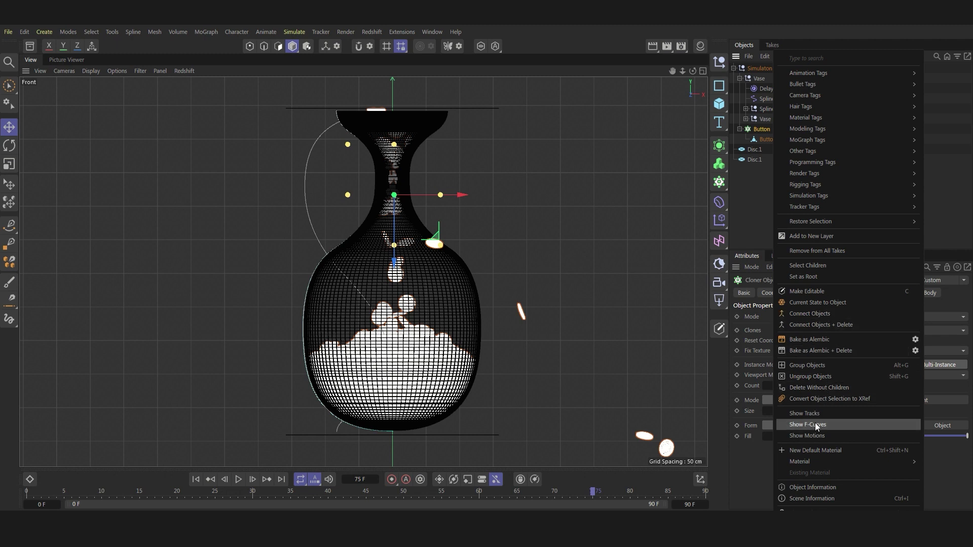
click(811, 340)
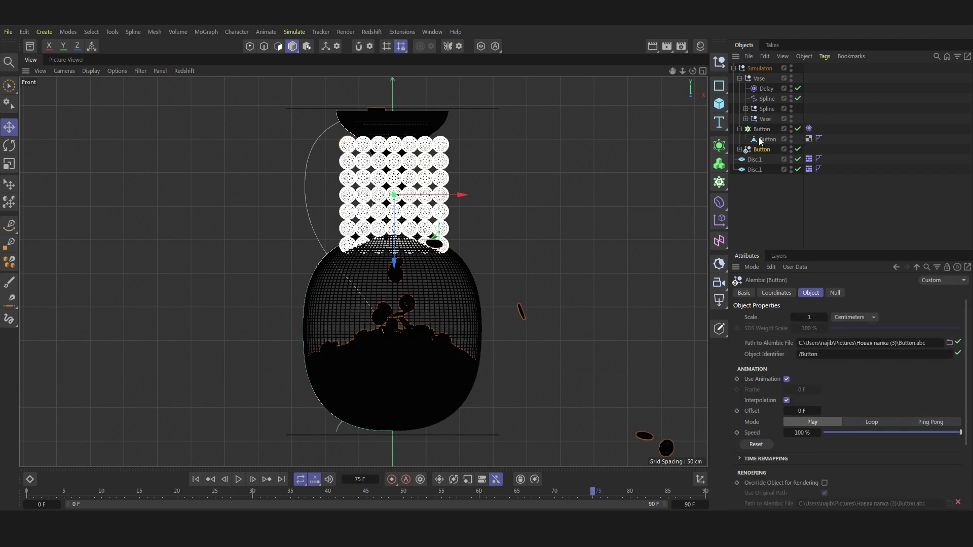
click(739, 150)
click(739, 149)
drag(762, 149, 764, 192)
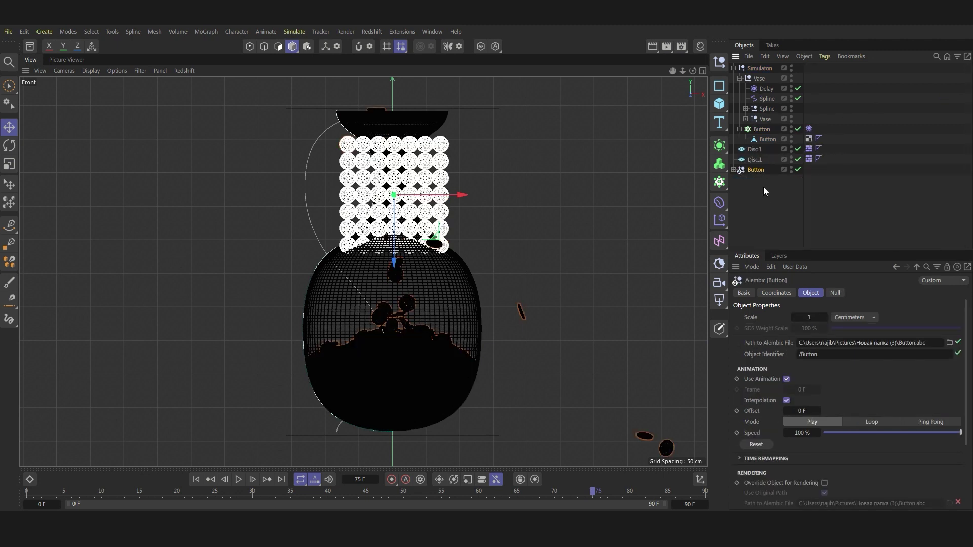
click(791, 128)
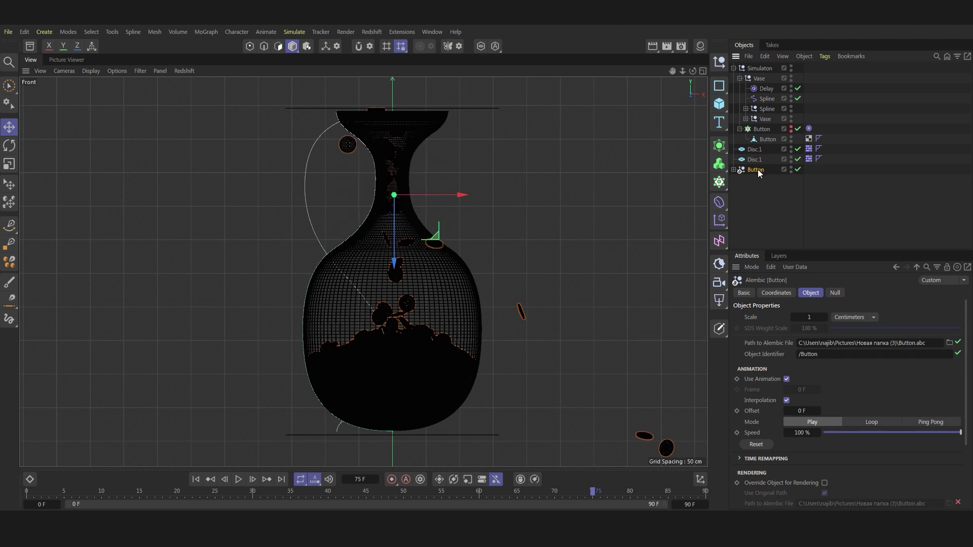
Step: Delete the two stray buttons, disable the Delay tag, and scrub the simulation from frame 0
click(734, 170)
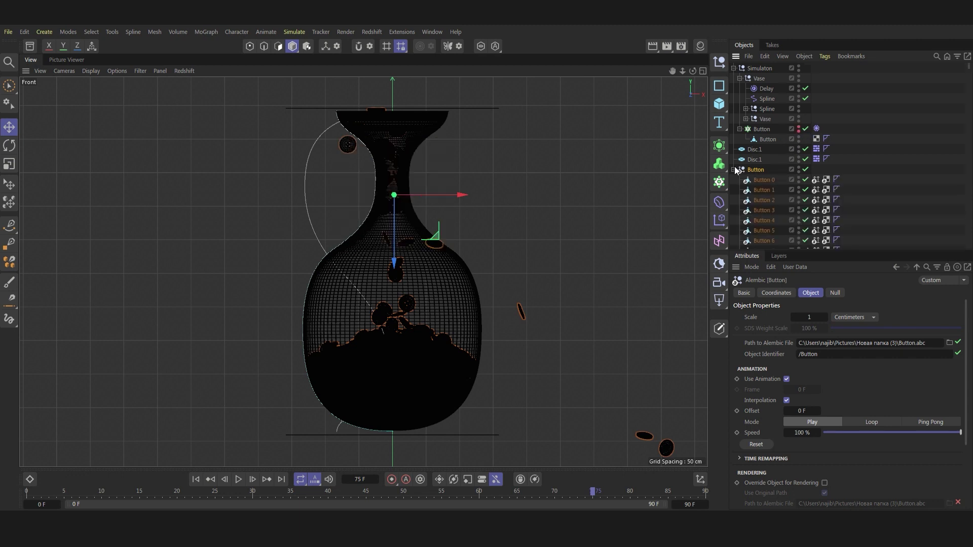
click(349, 151)
key(Delete)
click(522, 314)
key(Delete)
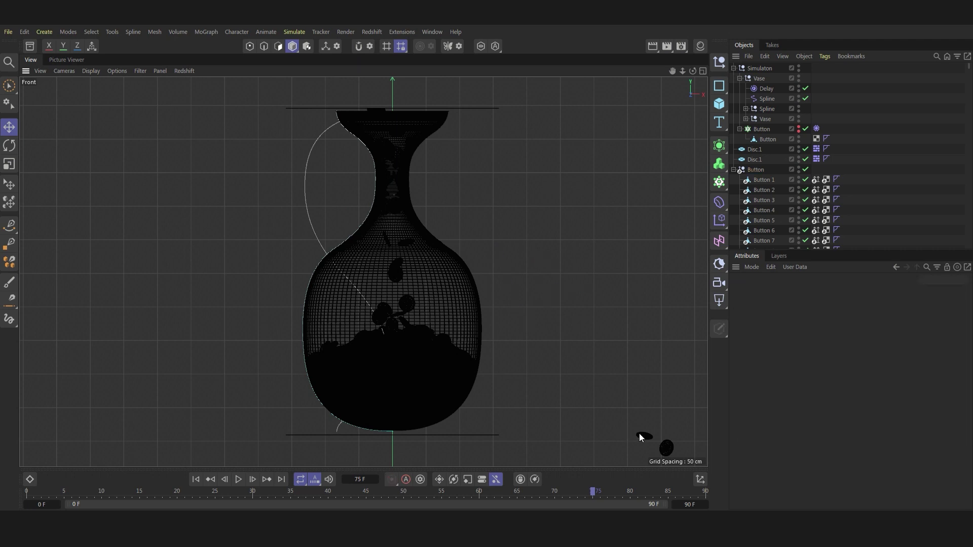
drag(46, 493, 155, 499)
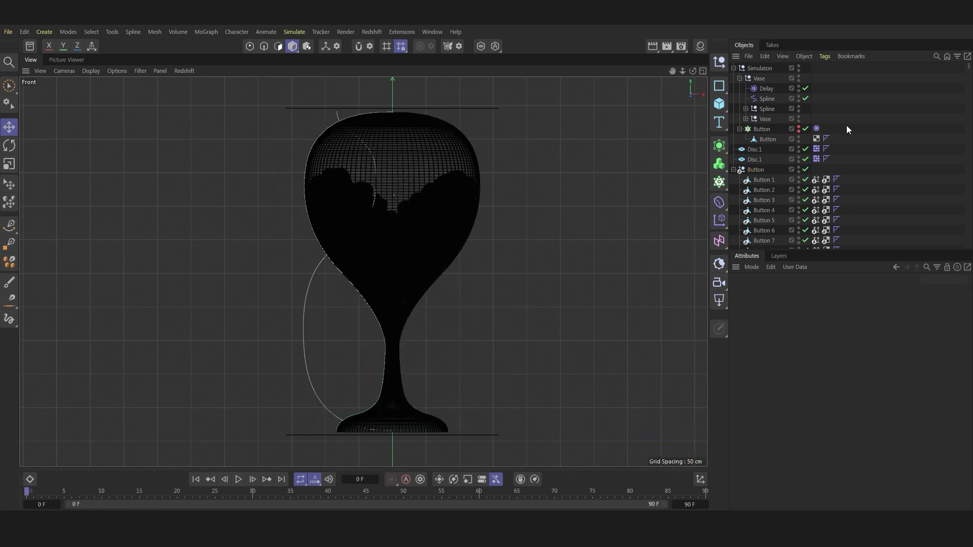
click(805, 88)
drag(41, 491, 383, 497)
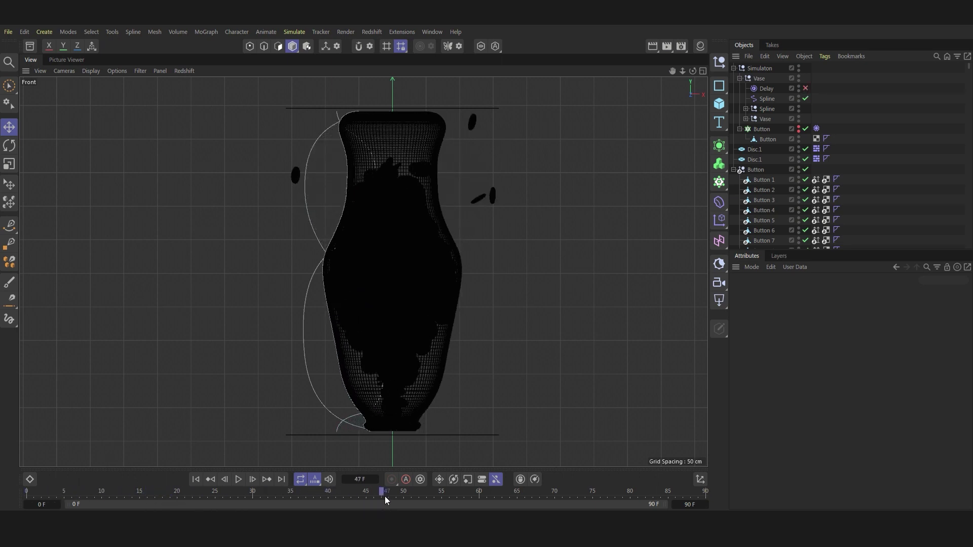
Step: Delete three stray buttons lying outside the vase
click(493, 198)
key(Delete)
click(472, 123)
key(Delete)
click(294, 175)
key(Delete)
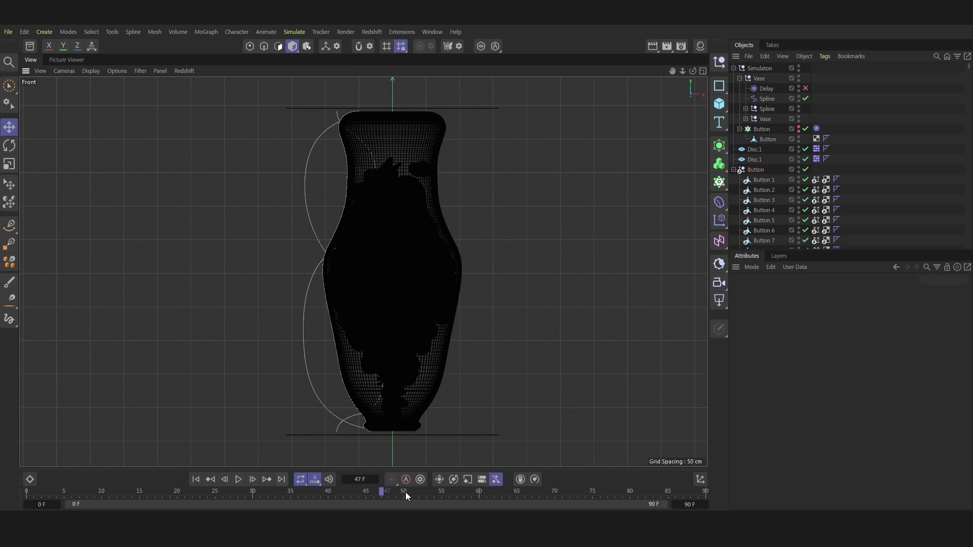
Step: Scrub the simulation through frames 51–56 and check which object sits at the vase top
drag(397, 494, 427, 495)
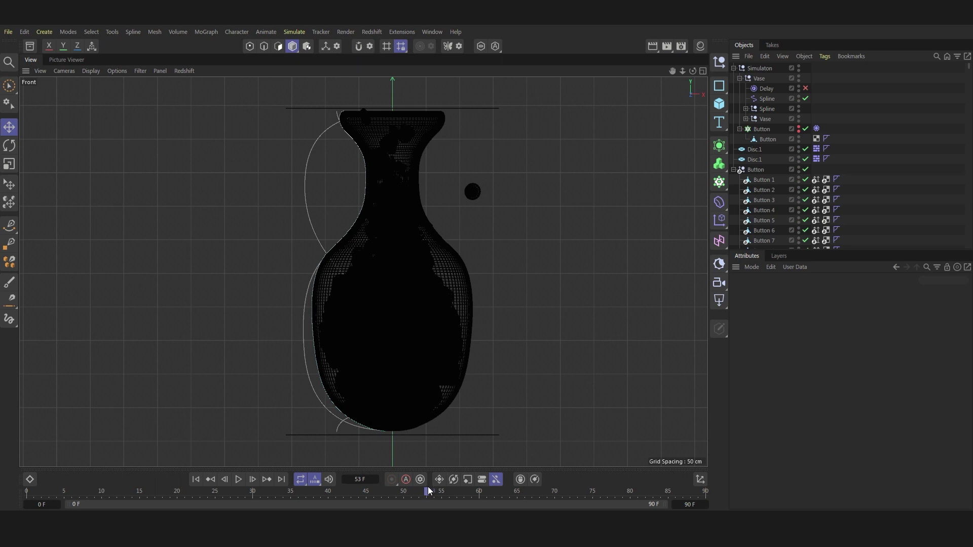
mouse_move(426, 494)
mouse_down()
mouse_move(412, 495)
mouse_move(449, 494)
mouse_up()
click(378, 108)
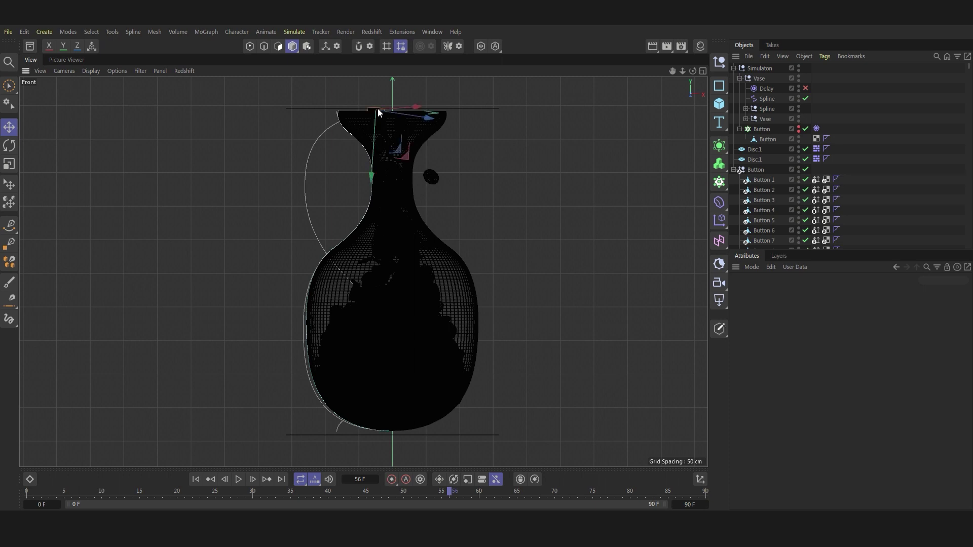
click(426, 419)
click(454, 484)
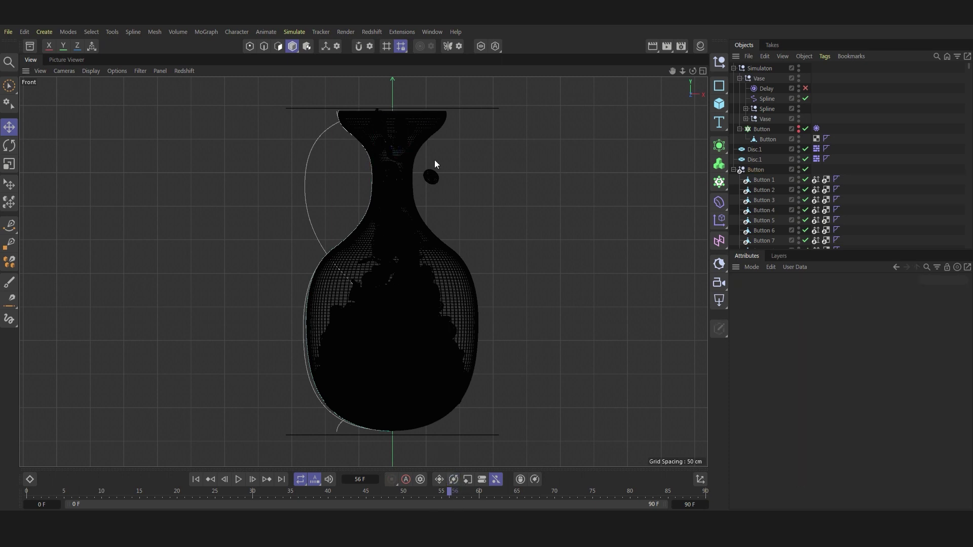
click(378, 108)
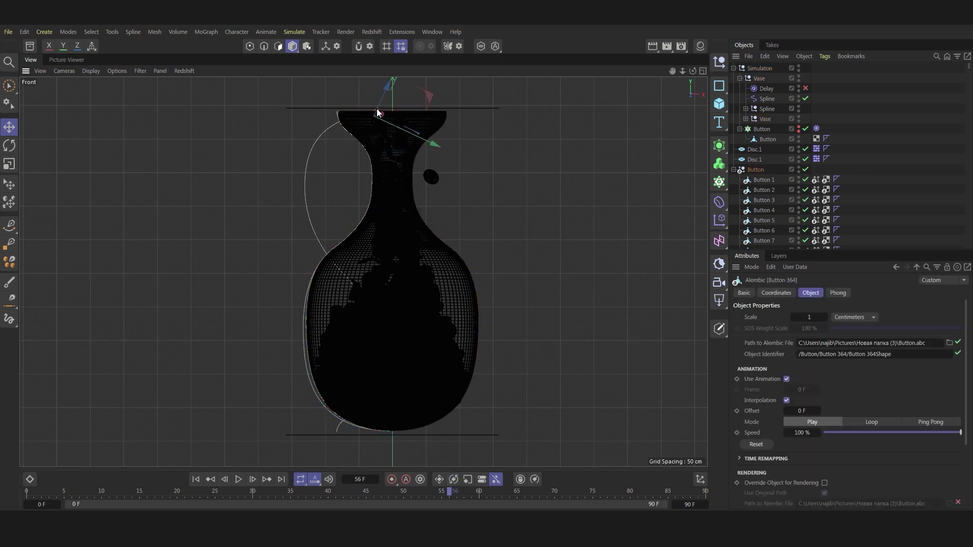
click(417, 150)
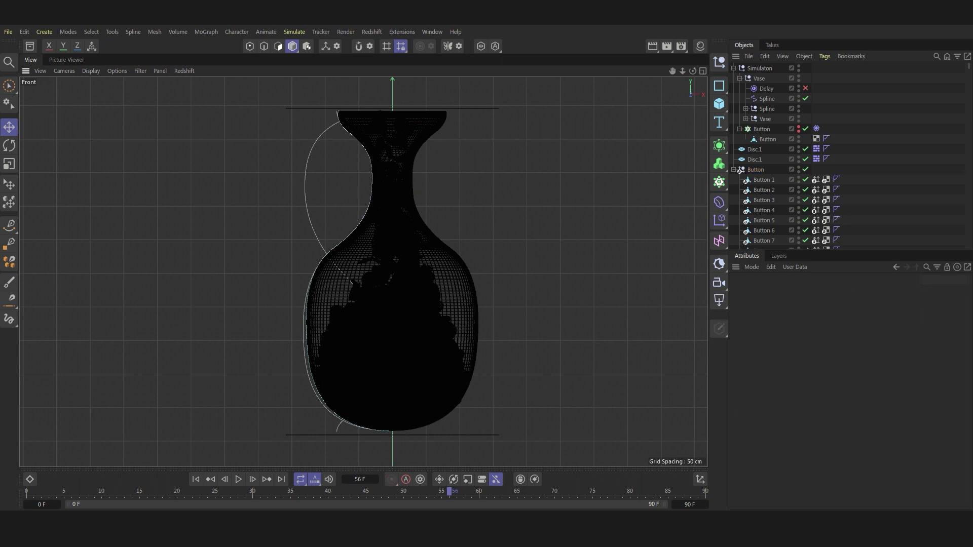
Step: Advance to the final frames and delete the stray Button 3
drag(463, 494, 612, 508)
click(380, 110)
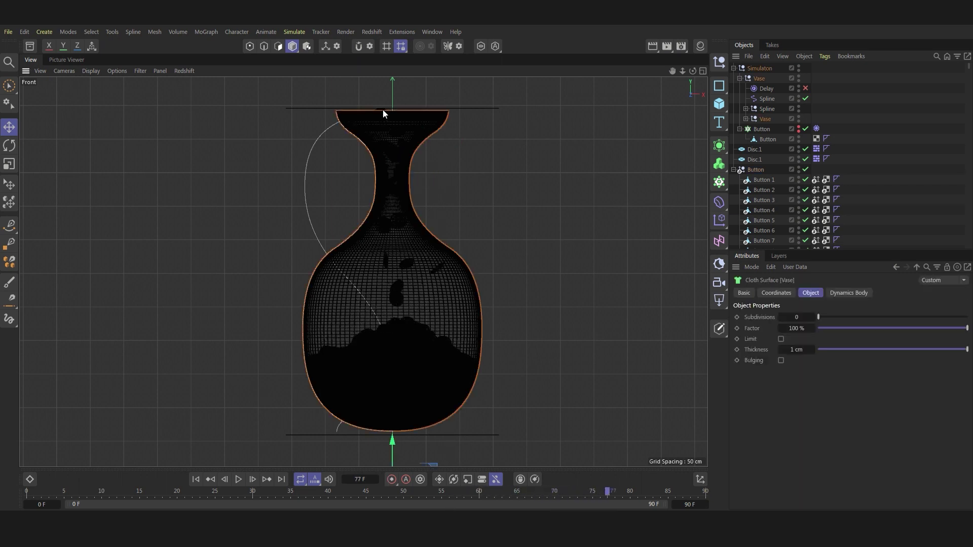
click(503, 401)
mouse_move(619, 494)
mouse_down()
mouse_move(680, 491)
mouse_move(697, 506)
mouse_move(659, 502)
mouse_move(704, 493)
mouse_move(512, 502)
mouse_move(573, 503)
mouse_move(559, 507)
mouse_move(522, 495)
mouse_move(407, 492)
mouse_move(426, 493)
mouse_move(415, 495)
mouse_up()
click(451, 418)
key(Delete)
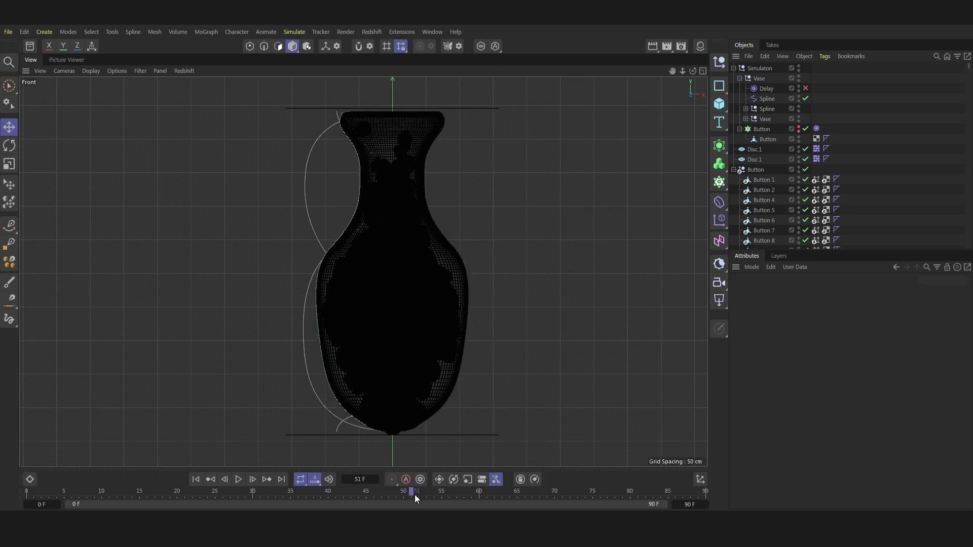
click(388, 438)
click(395, 435)
click(395, 446)
mouse_move(400, 486)
mouse_down()
mouse_move(652, 502)
mouse_move(67, 476)
mouse_move(373, 488)
mouse_move(316, 486)
mouse_up()
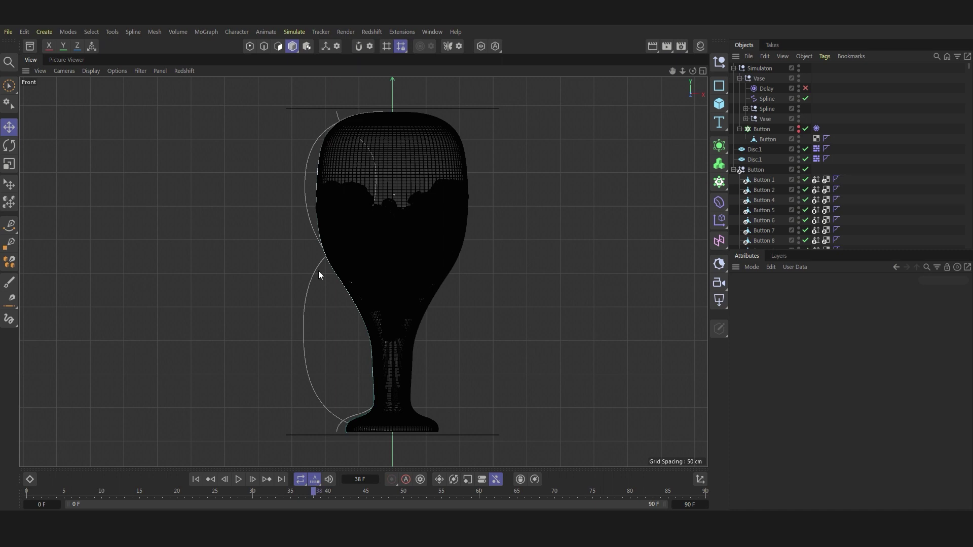
click(316, 207)
click(304, 210)
click(314, 205)
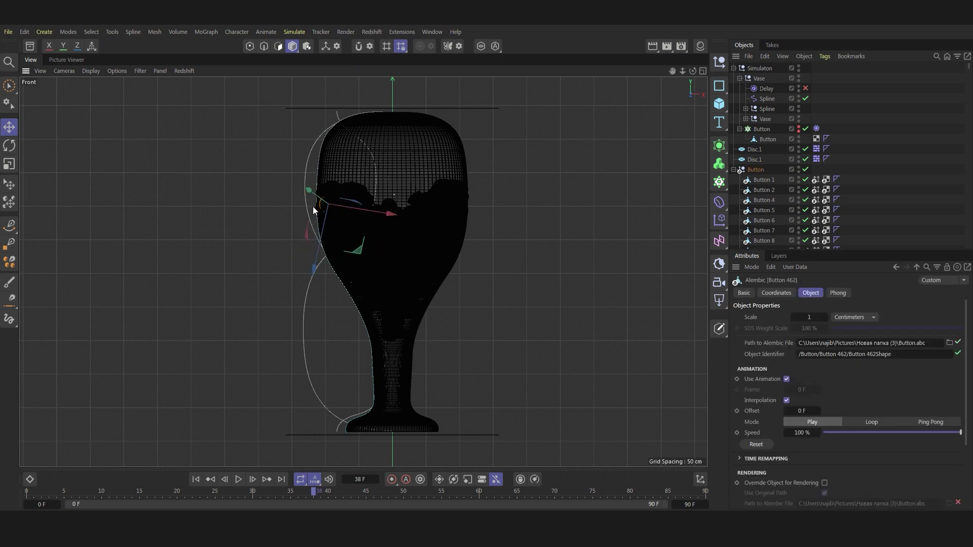
click(312, 206)
click(317, 208)
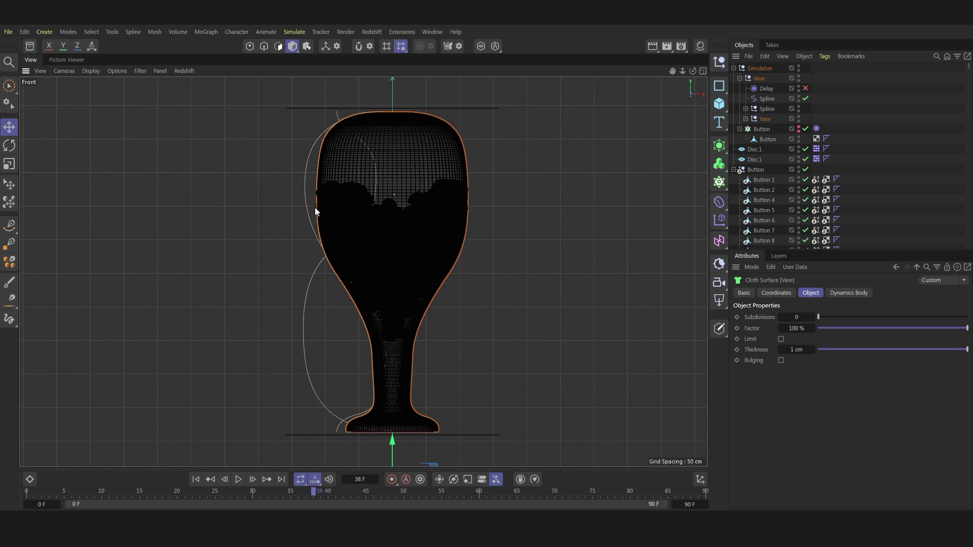
click(300, 222)
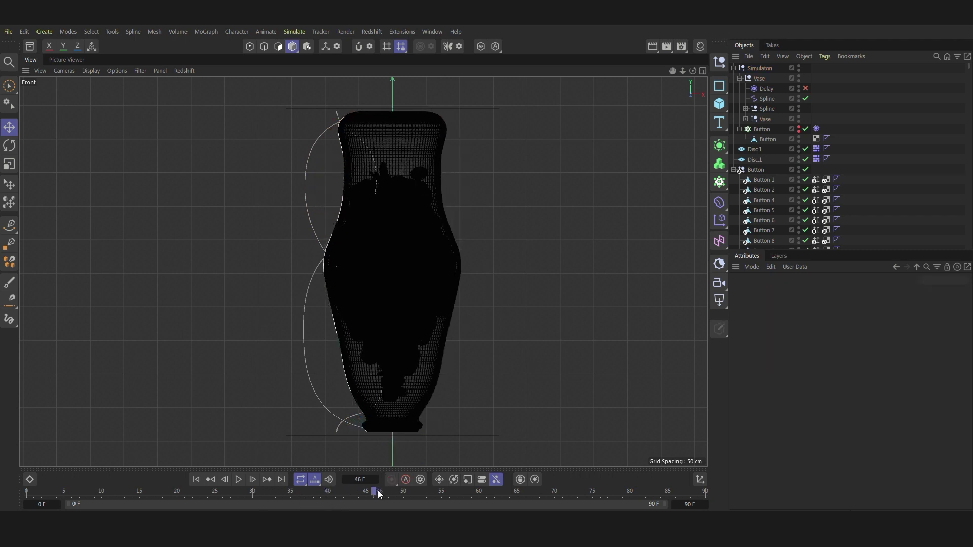
drag(323, 492, 705, 491)
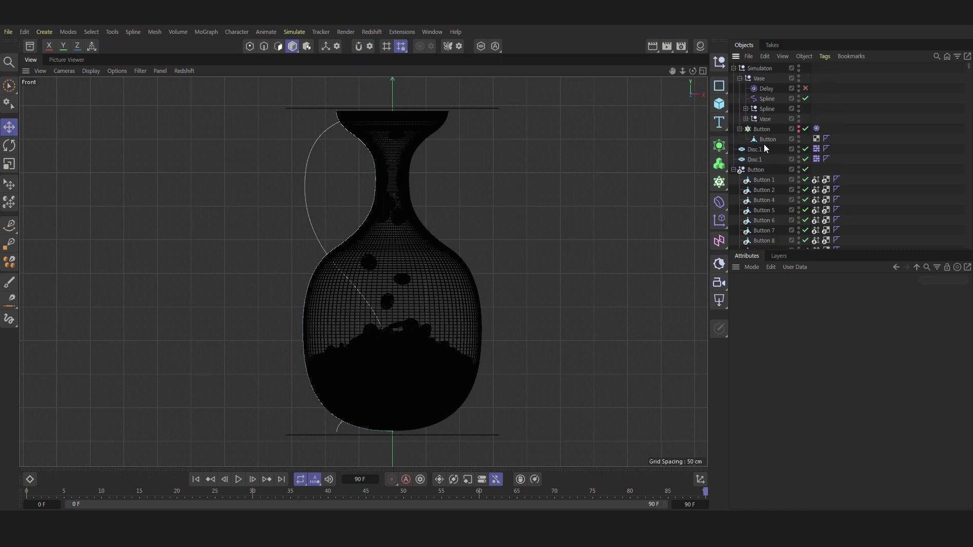
Step: View the vase in a maximized, side-orbited Perspective viewport at frame 39, selecting its Cloth Surface
click(702, 70)
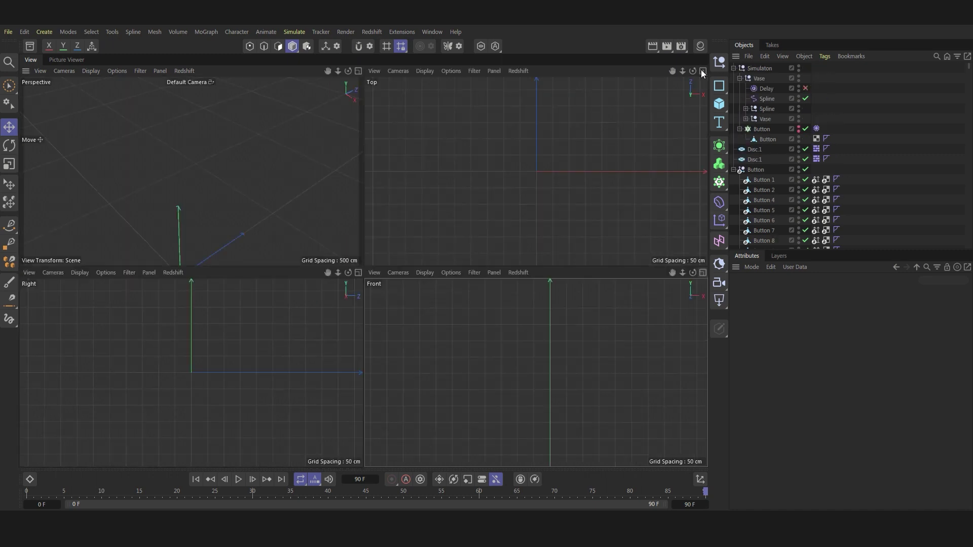
click(357, 71)
alt+drag(365, 265, 278, 365)
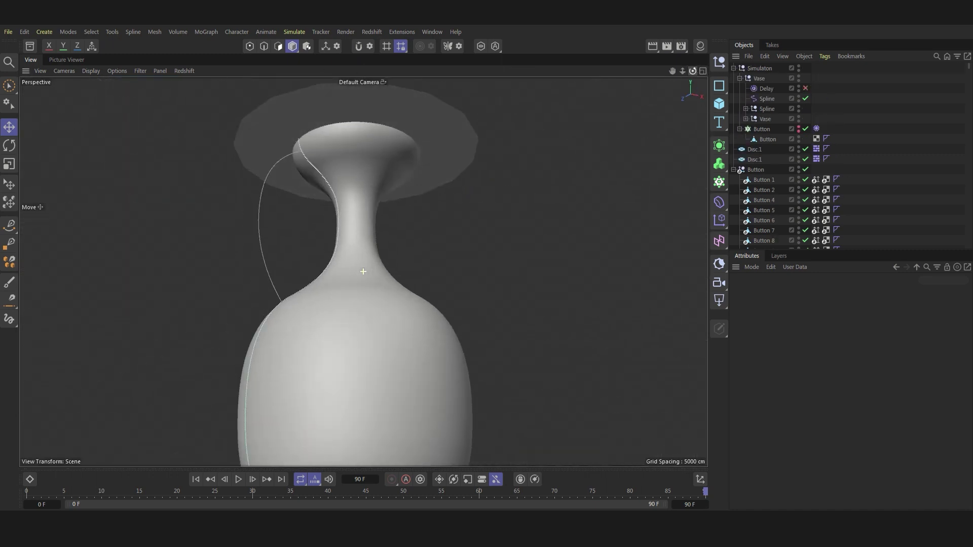
mouse_move(135, 496)
mouse_down()
mouse_move(329, 493)
mouse_move(320, 492)
mouse_up()
scroll(386, 304, up, 5)
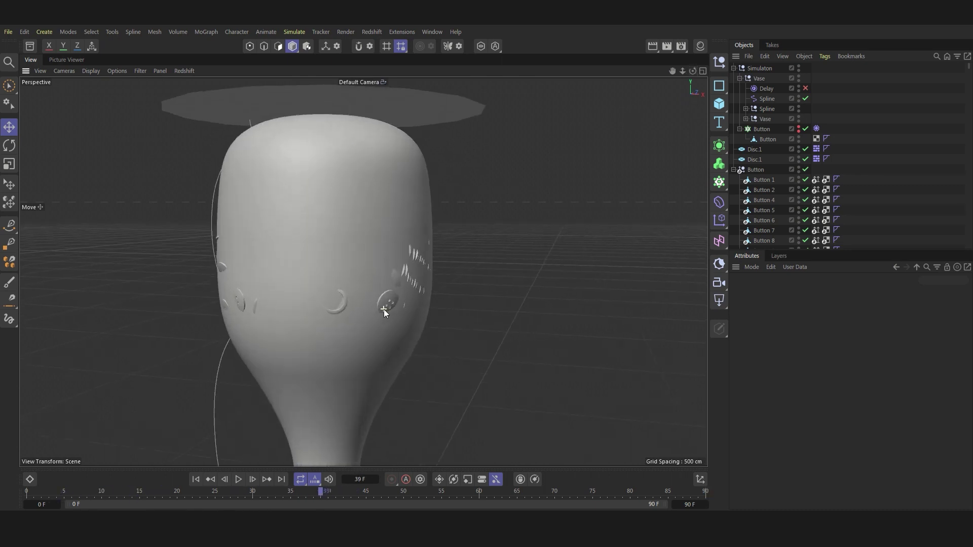
click(387, 174)
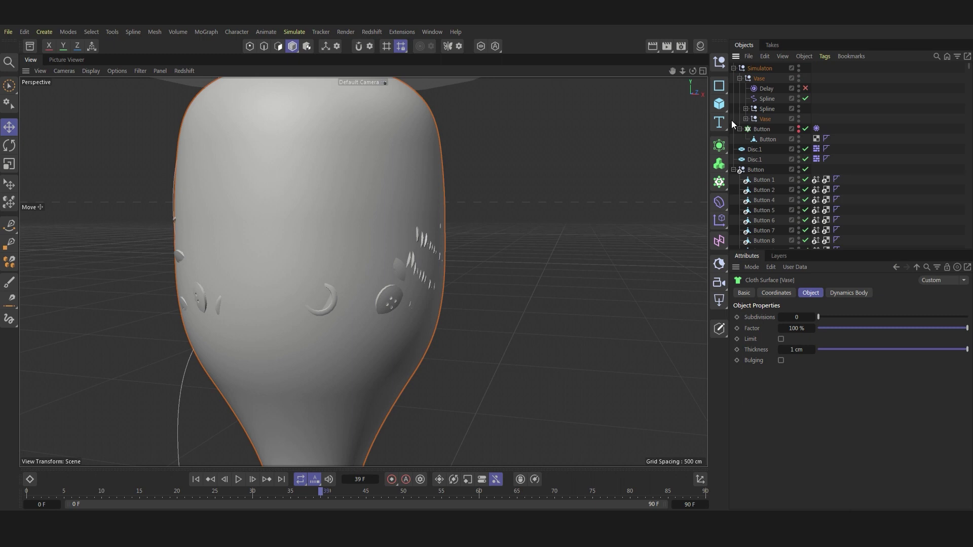
Step: Try Cloth Surface thickness values of 1.5 cm and 2 cm
click(746, 119)
click(799, 349)
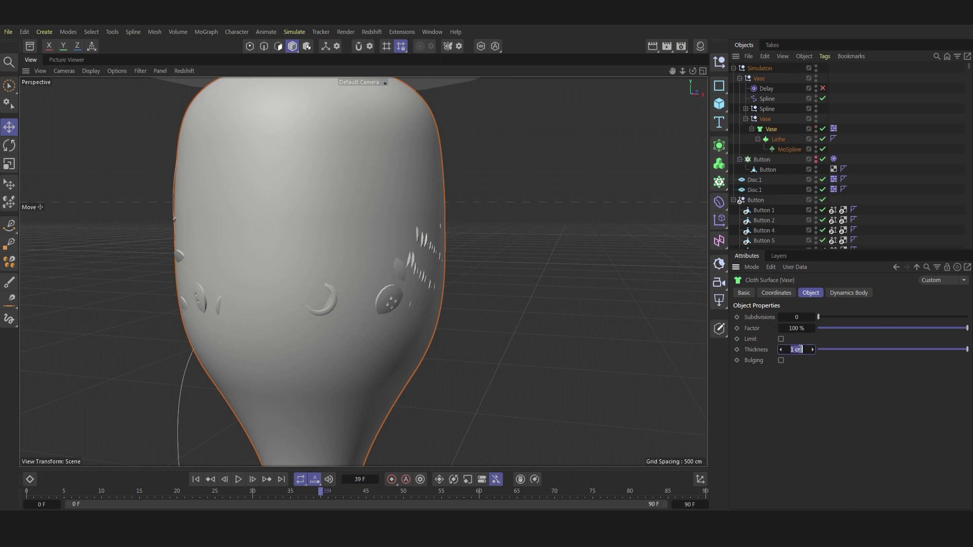
text(1.5)
key(Return)
drag(789, 350, 796, 351)
Step: Set the Cloth Surface thickness to -2.5 cm and rewind the animation to check
mouse_move(796, 349)
mouse_down()
mouse_move(751, 350)
mouse_move(771, 349)
mouse_up()
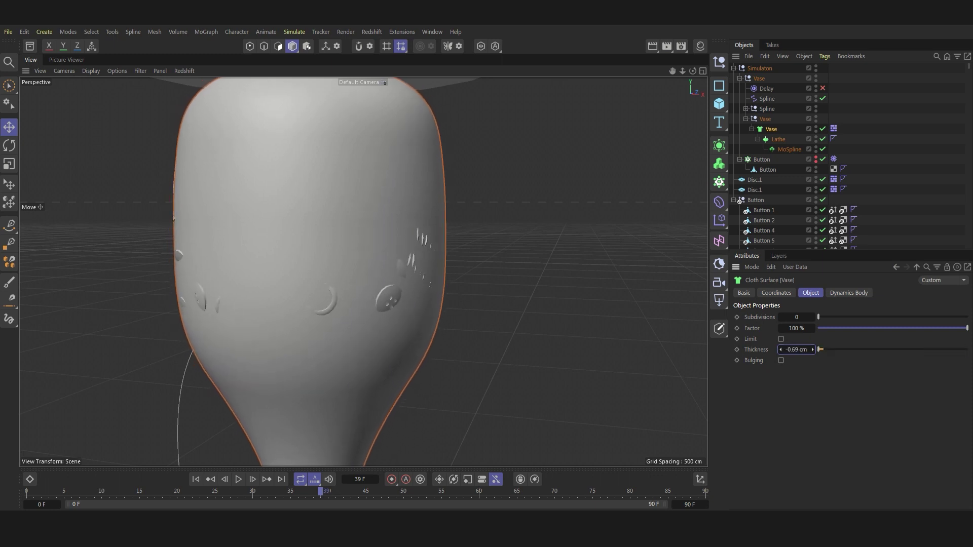
double_click(800, 349)
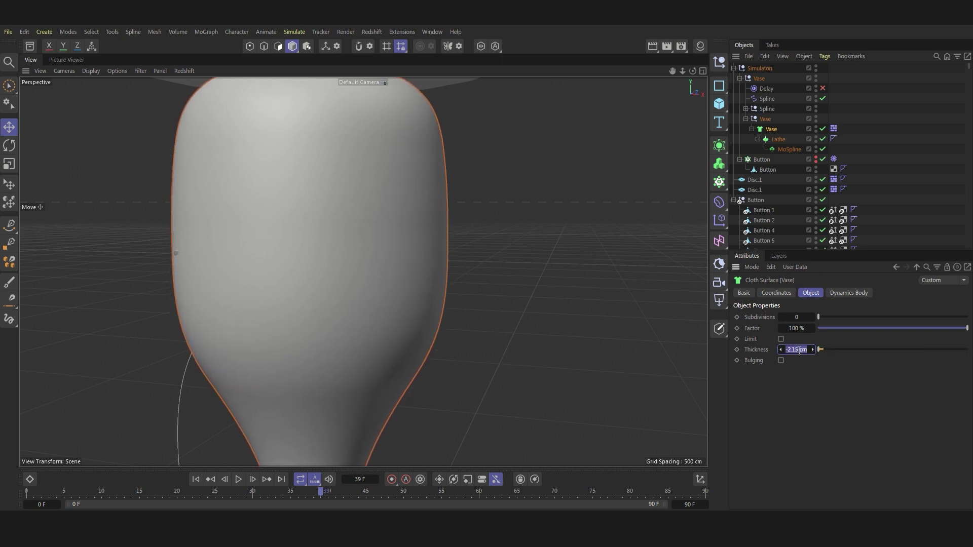
text(-)
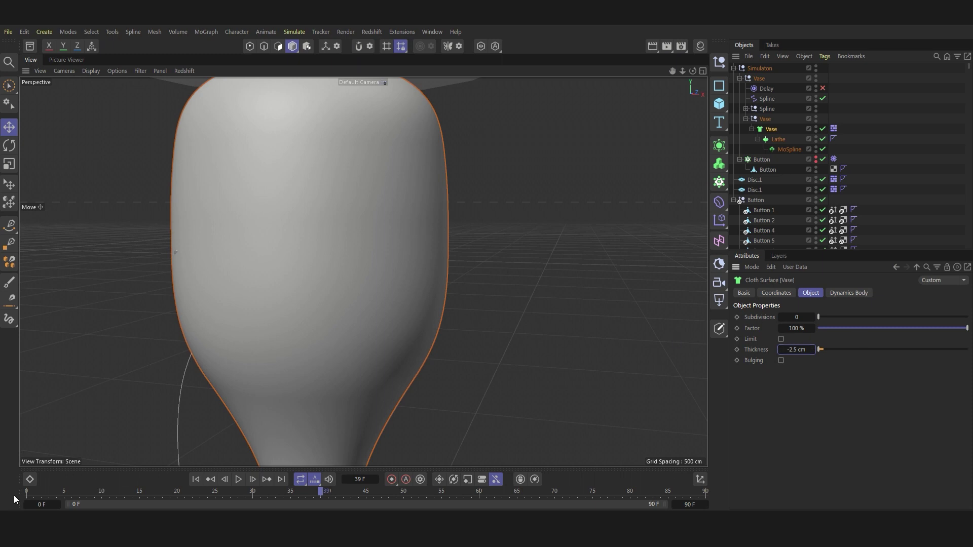
click(132, 492)
drag(264, 502, 28, 502)
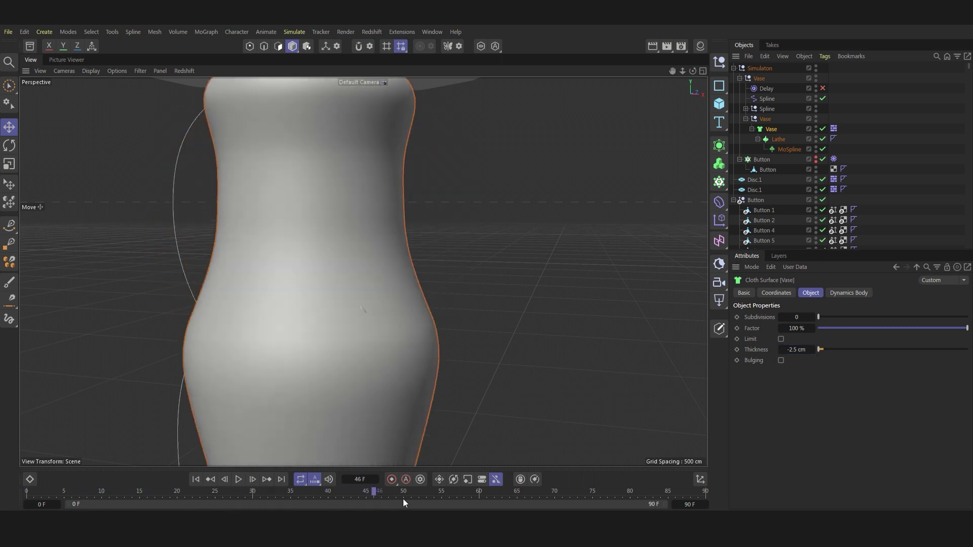
Step: Enable the Delay object in a maximized Front view and select Button 2
click(703, 70)
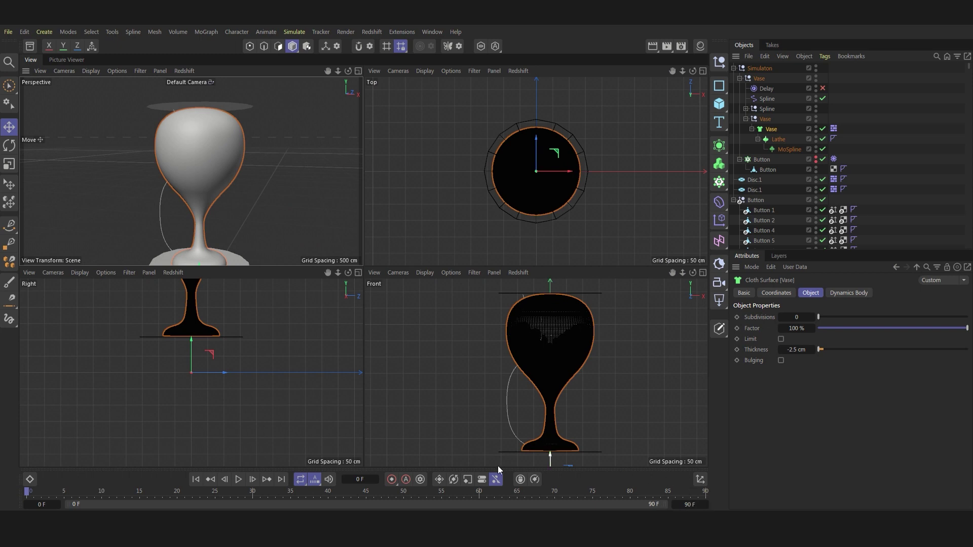
click(703, 273)
click(822, 88)
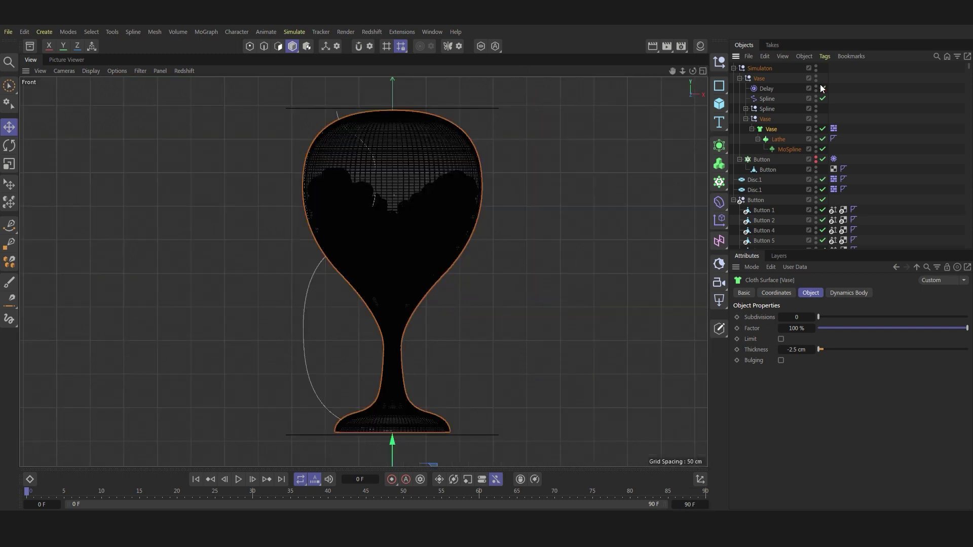
click(225, 479)
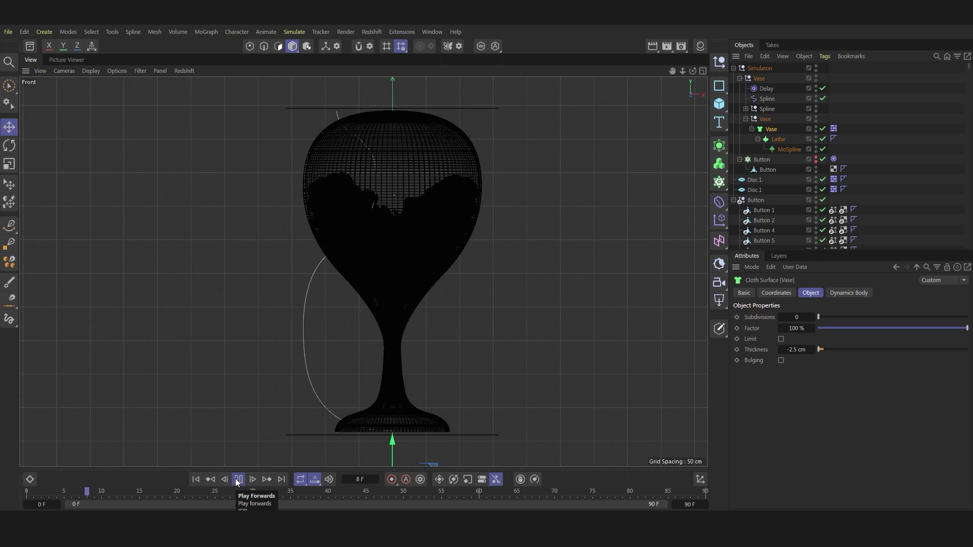
click(763, 199)
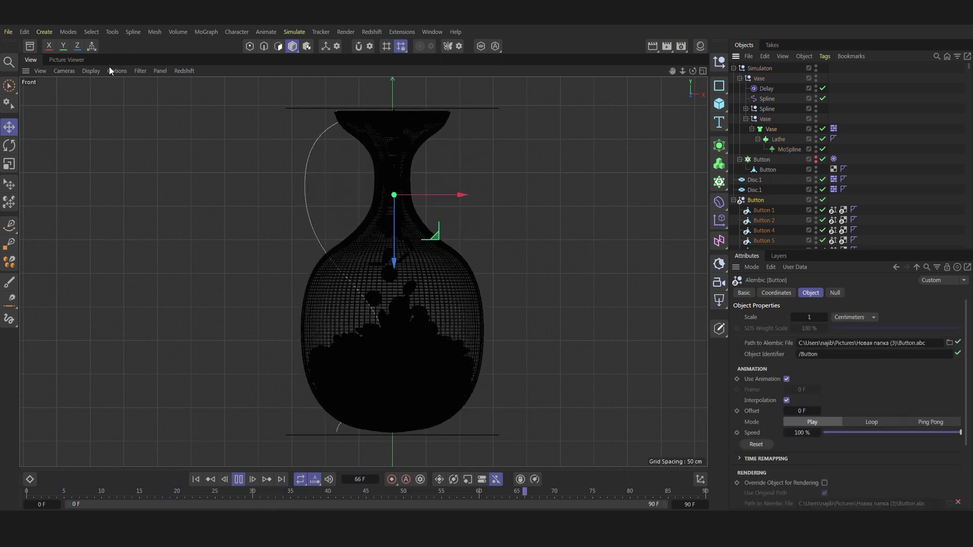
click(764, 219)
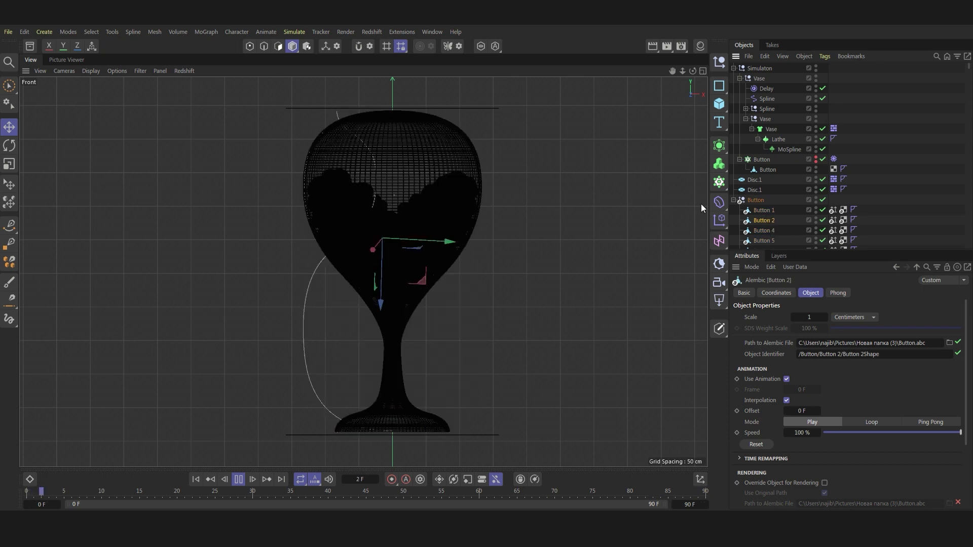
Step: Turn on X-Ray in the Cloth Surface Basic properties, viewed in maximized Perspective
click(703, 71)
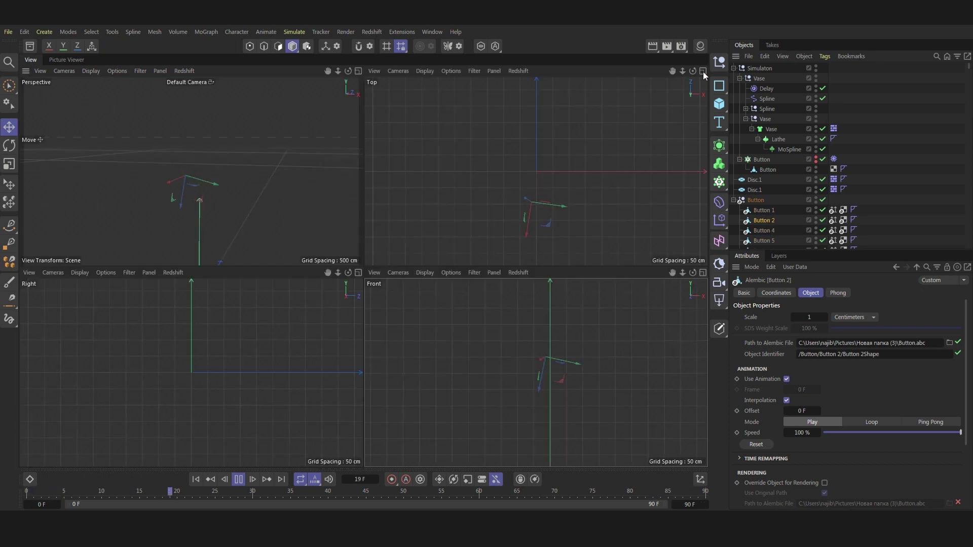
click(362, 70)
click(771, 128)
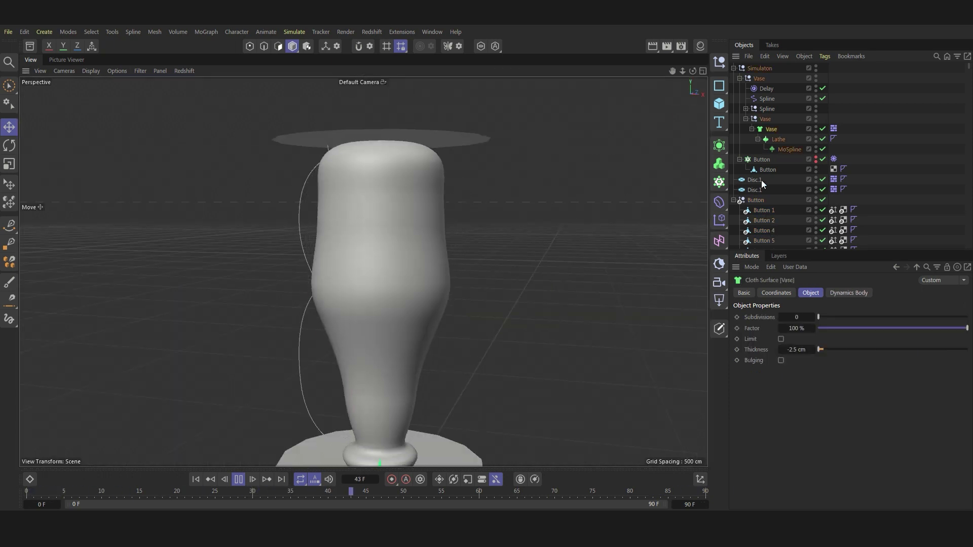
click(748, 294)
click(794, 408)
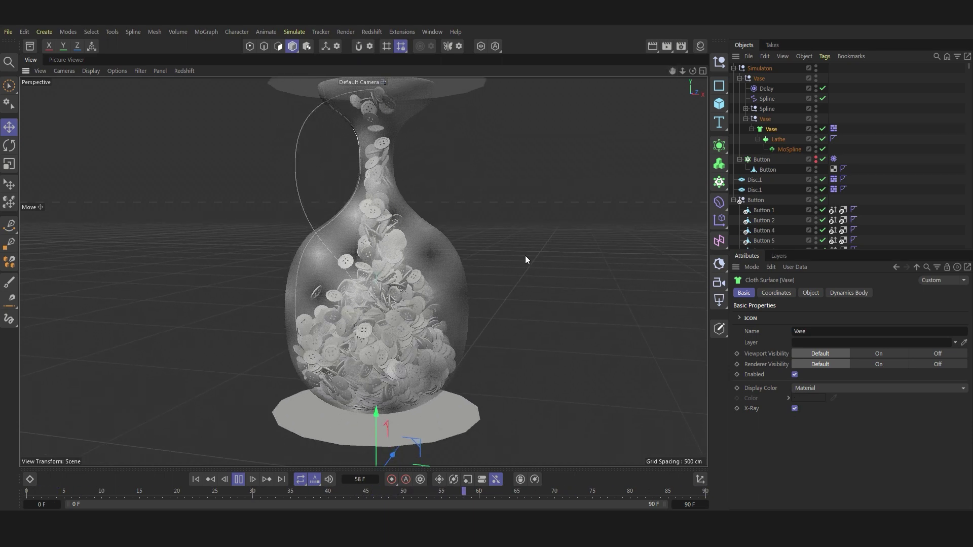
Step: Pause at frame 86 and show the vase's Object properties after re-expanding its hierarchy
click(238, 479)
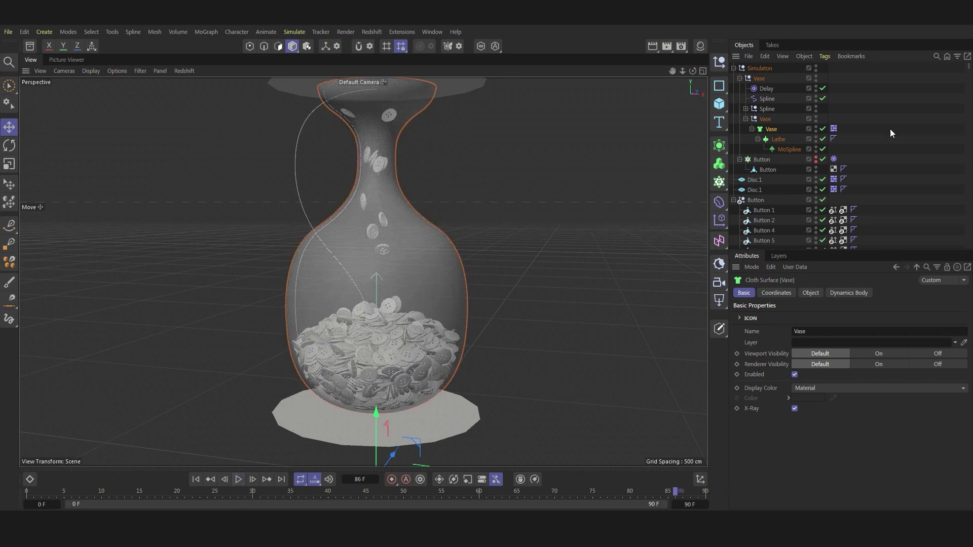
click(740, 78)
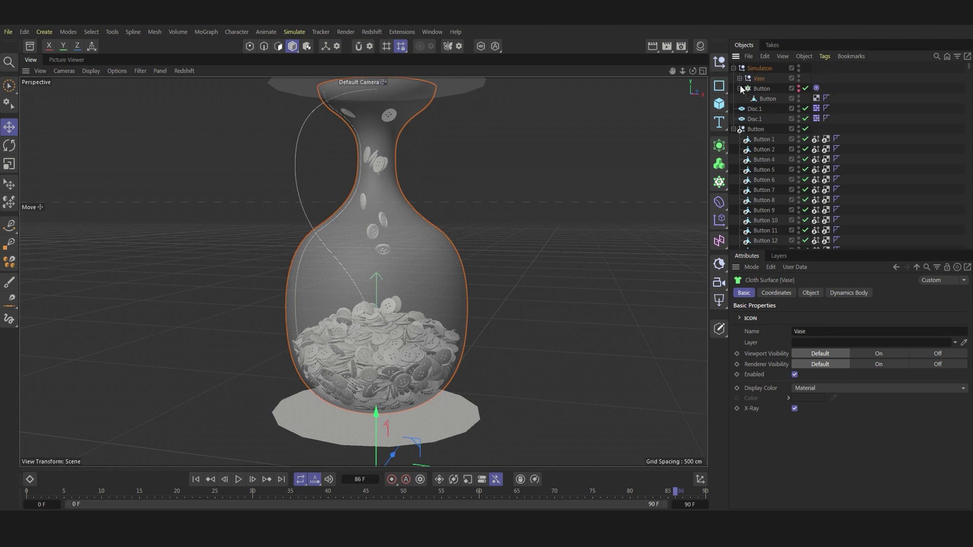
click(739, 78)
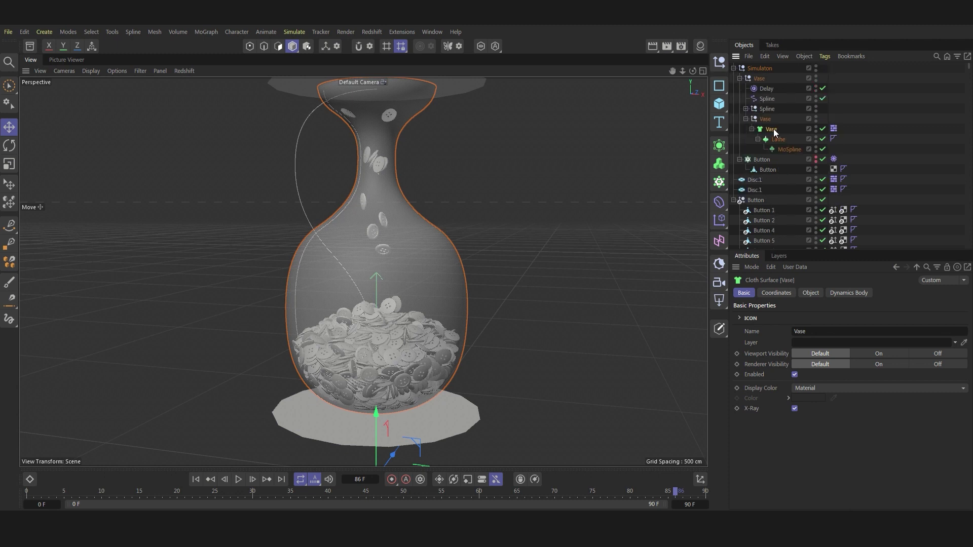
click(811, 293)
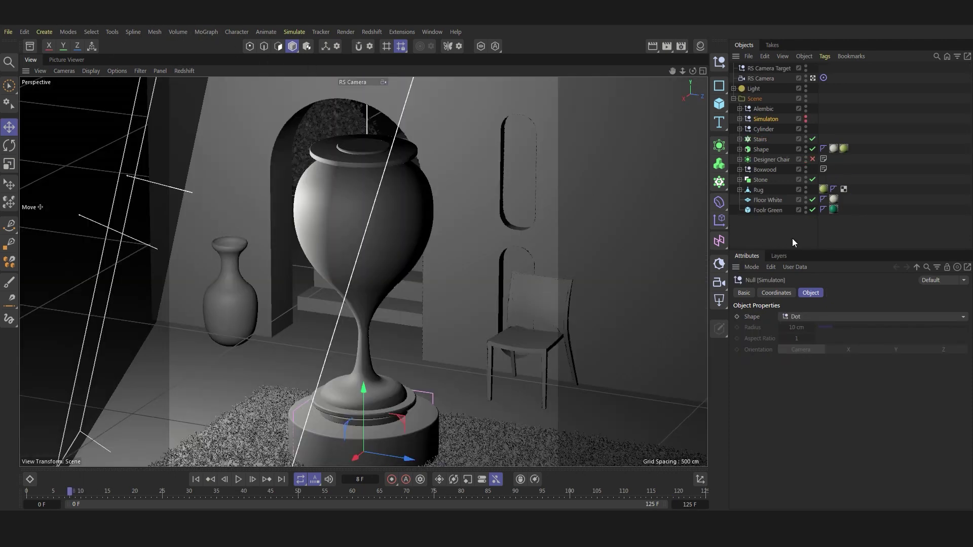
Step: Deselect the Simulation null in the room scene with the vase on its pedestal
click(794, 240)
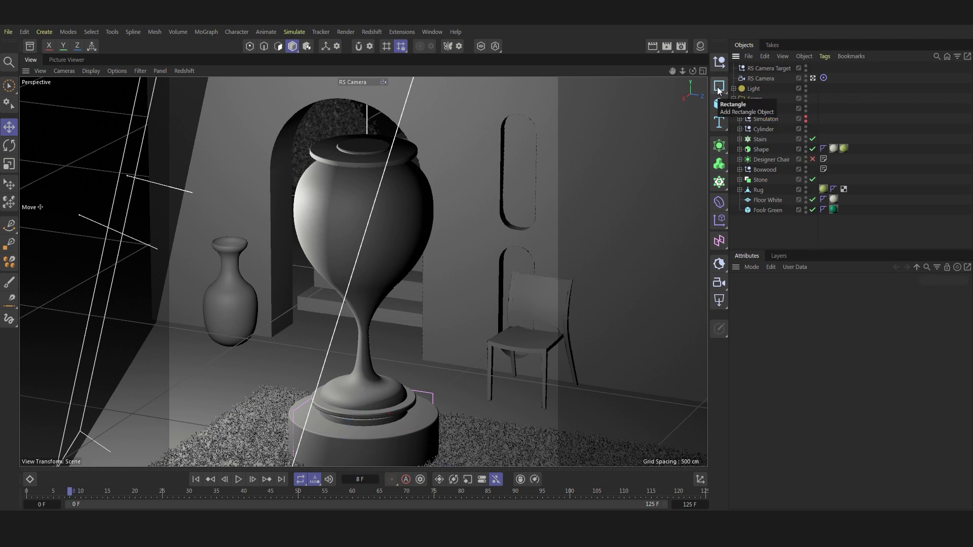